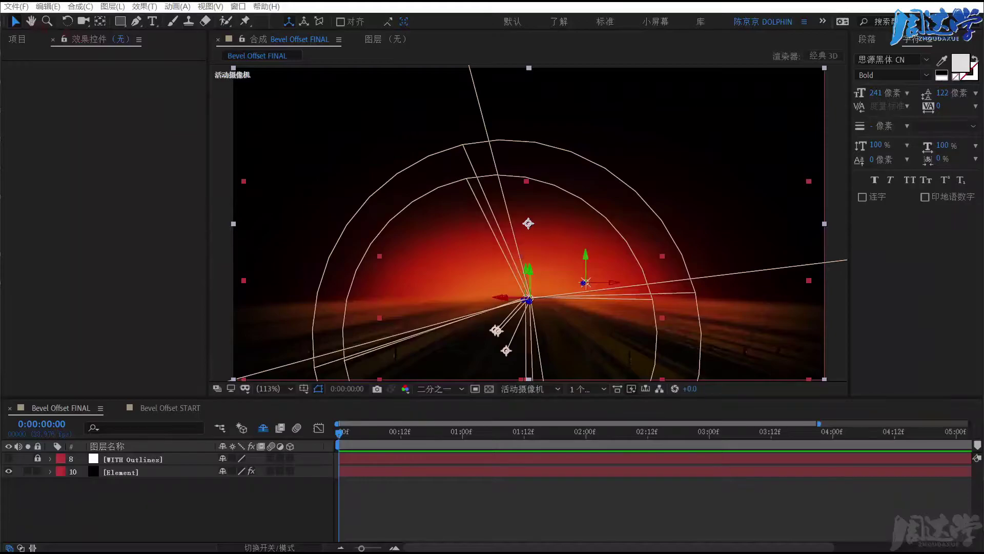
Preview the Bevel Offset FINAL comp's glowing 3D WITH text once through, then stop playback
left_click(350, 519)
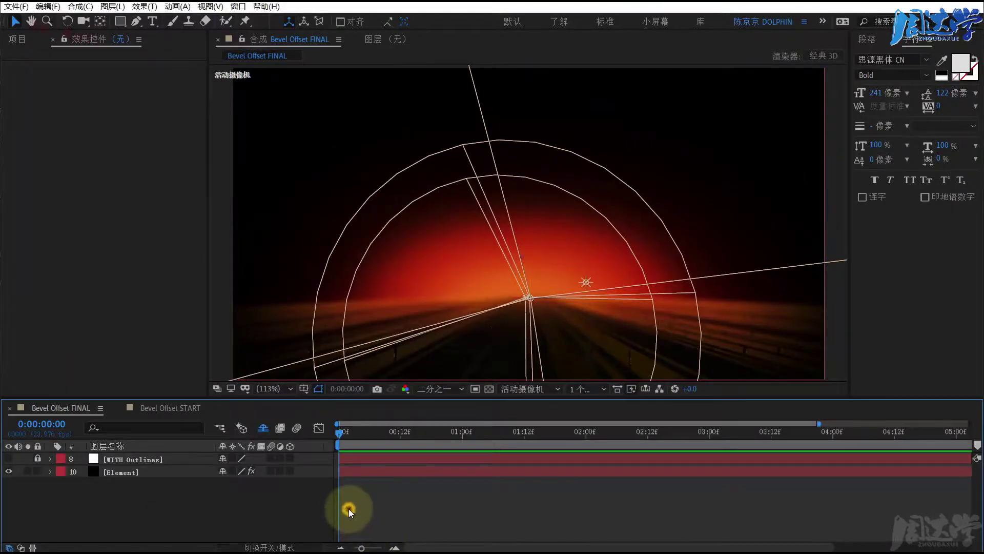
key("space")
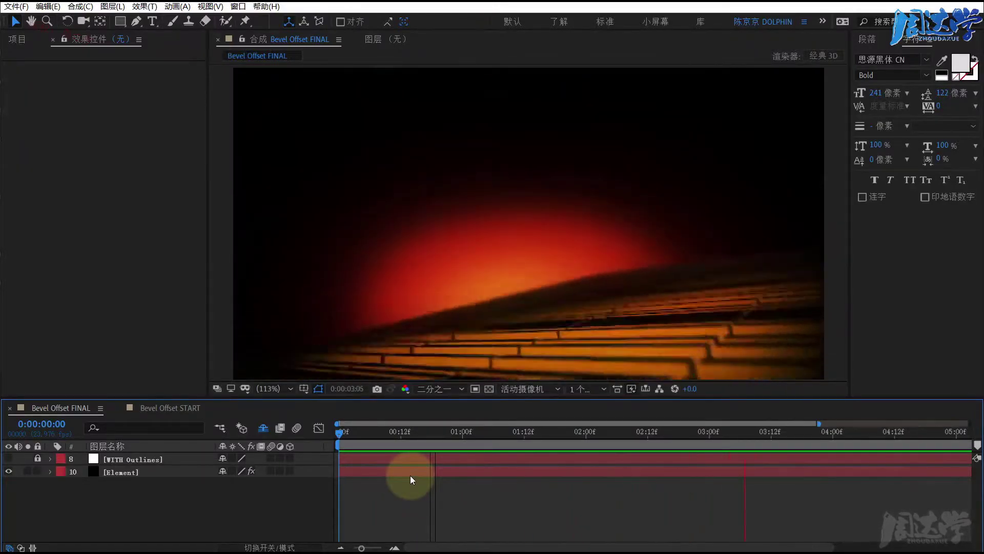
key("space")
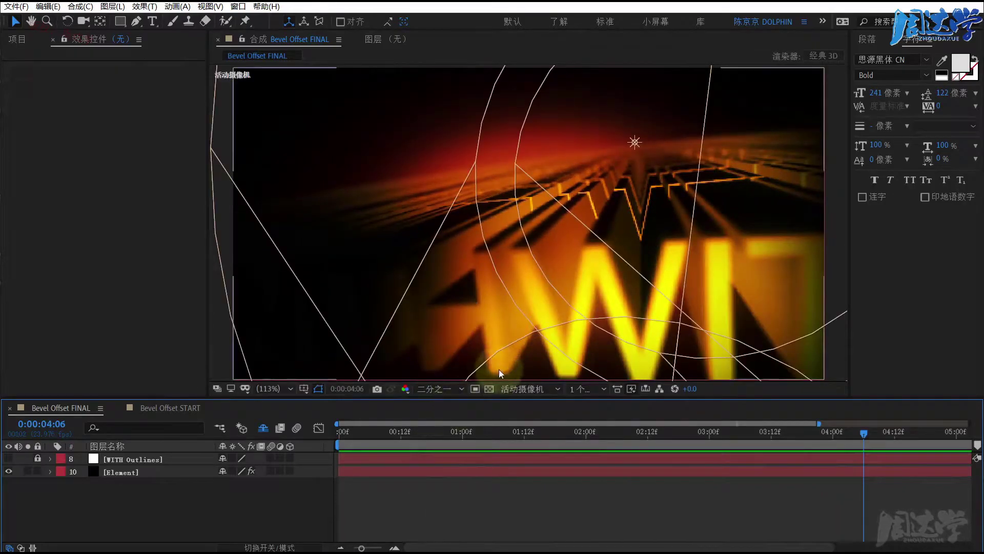
Switch to Bevel Offset START, check the glow and H light layers, and select [Element]
left_click(159, 408)
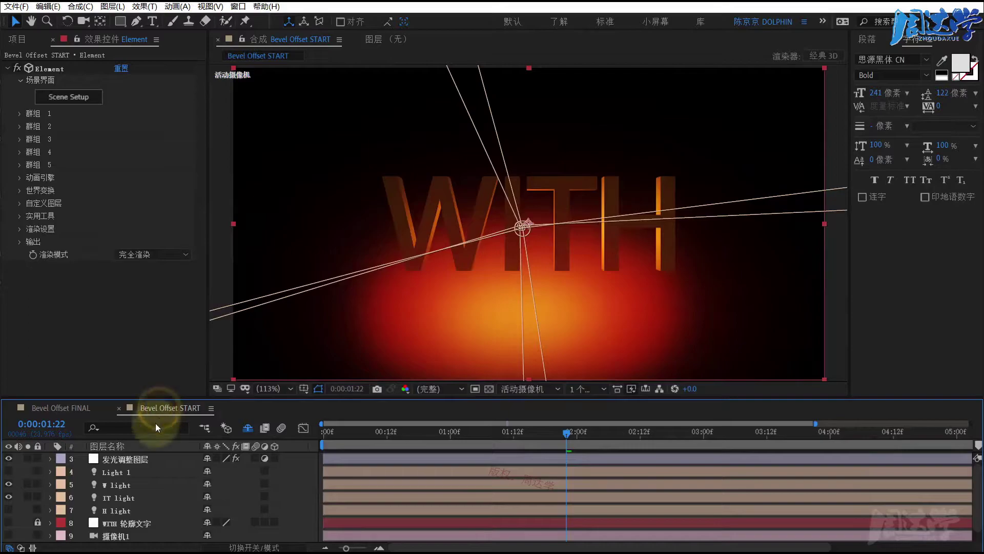
left_click(128, 458)
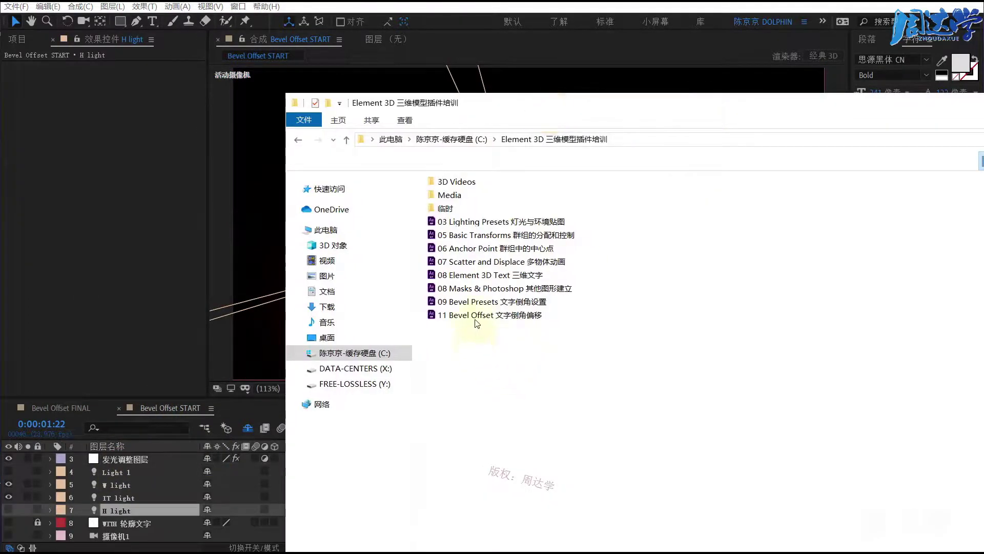
left_click(472, 315)
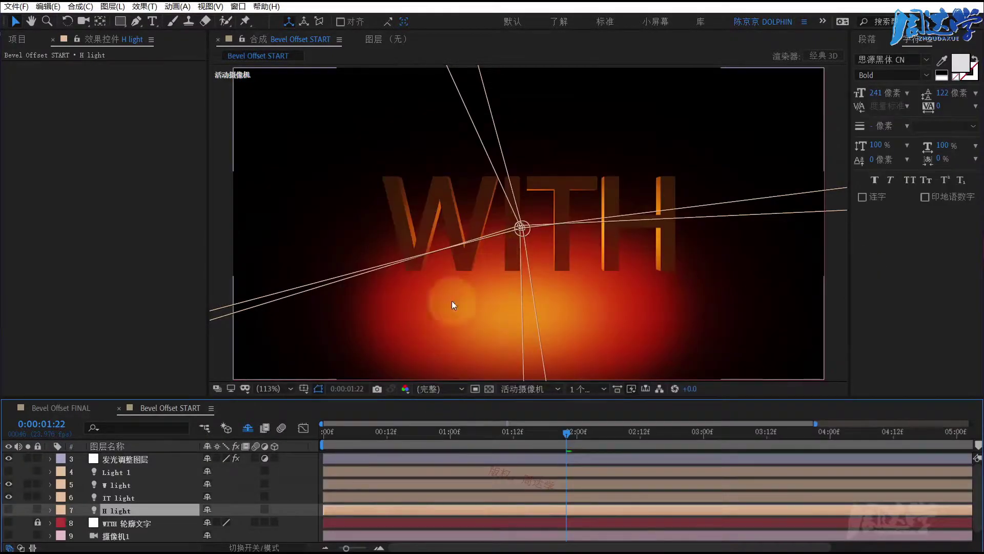
scroll(143, 512, "down", 1)
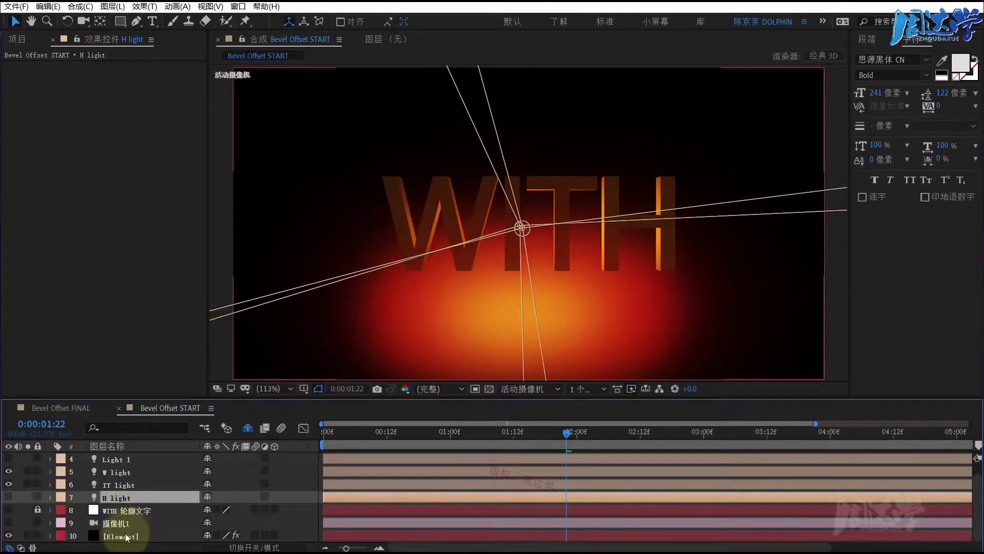
left_click(126, 537)
scroll(133, 525, "up", 1)
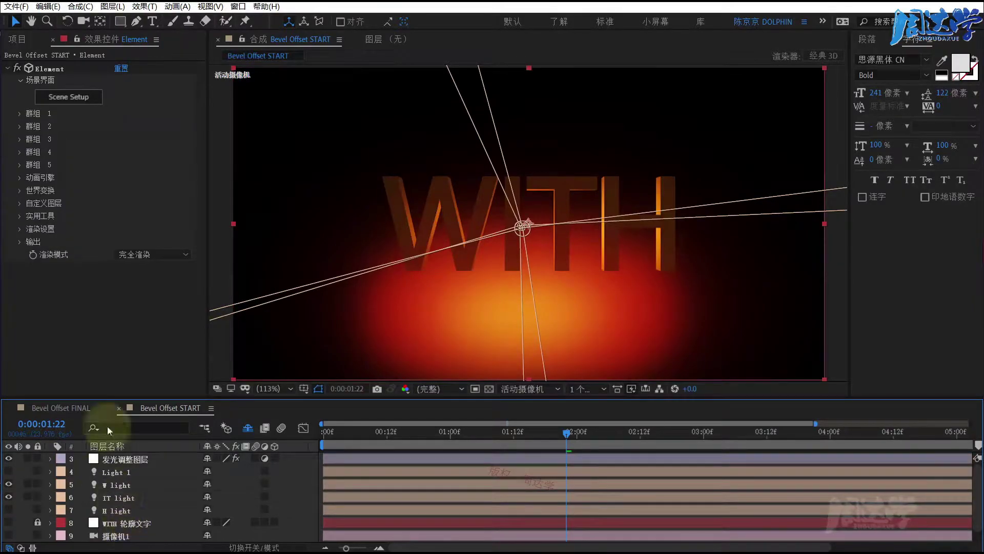
Delete the WITH Extrusion Model from the Element 3D scene and confirm with OK
left_click(67, 97)
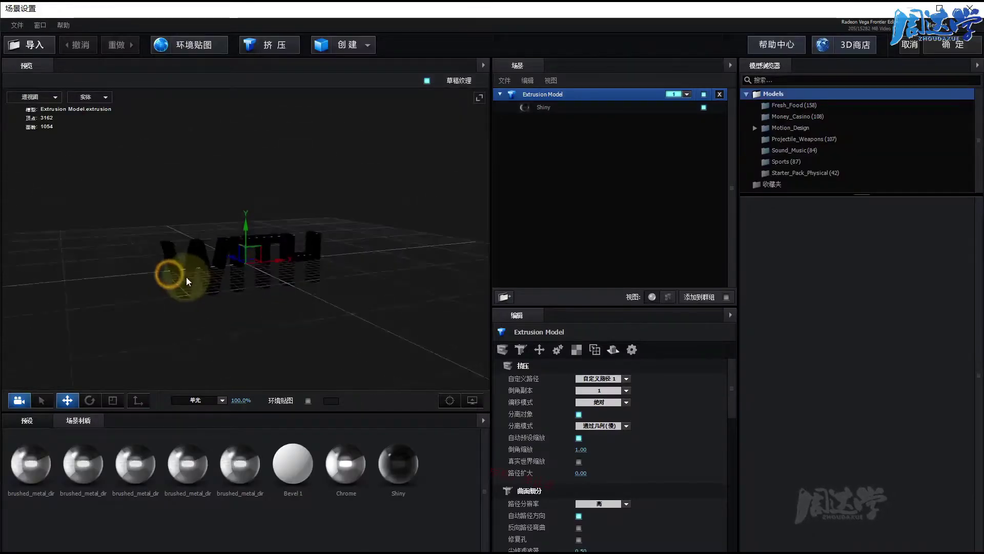
left_click_drag(180, 283, 196, 297)
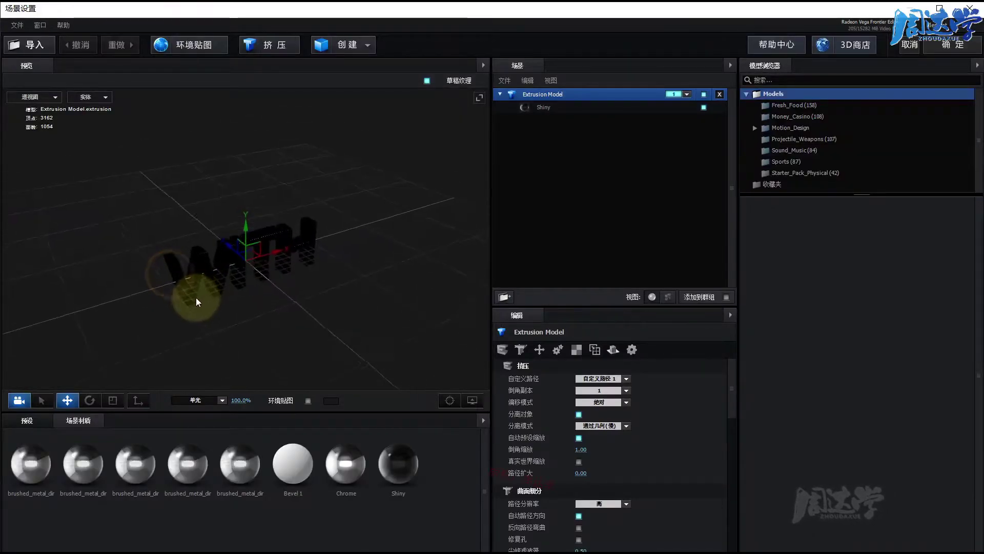
left_click(719, 96)
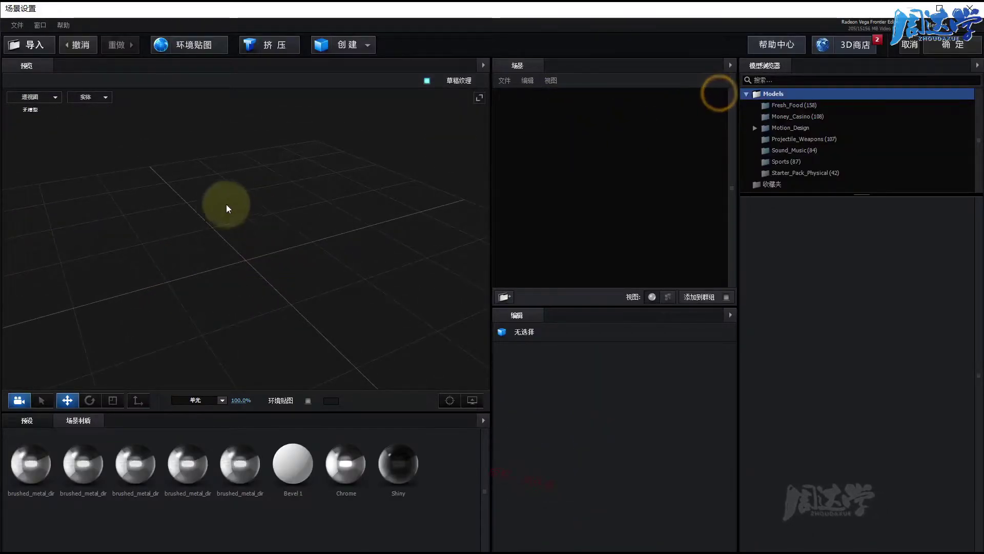
left_click(954, 46)
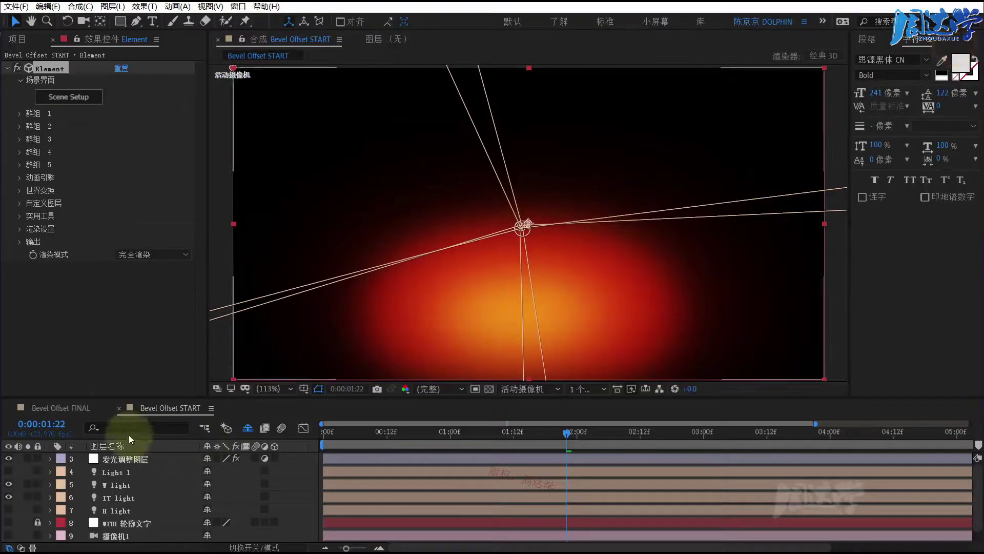
left_click(54, 407)
left_click(125, 472)
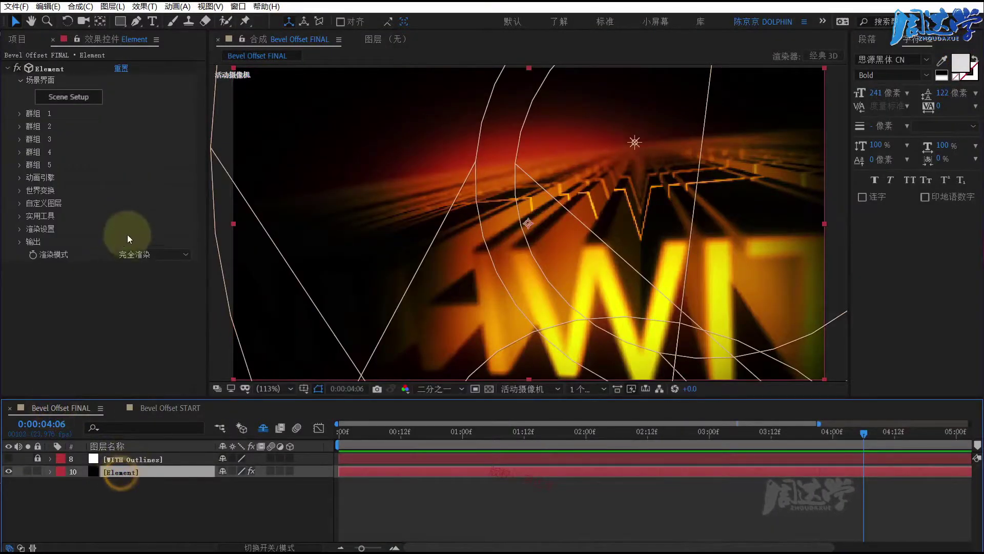
left_click(74, 102)
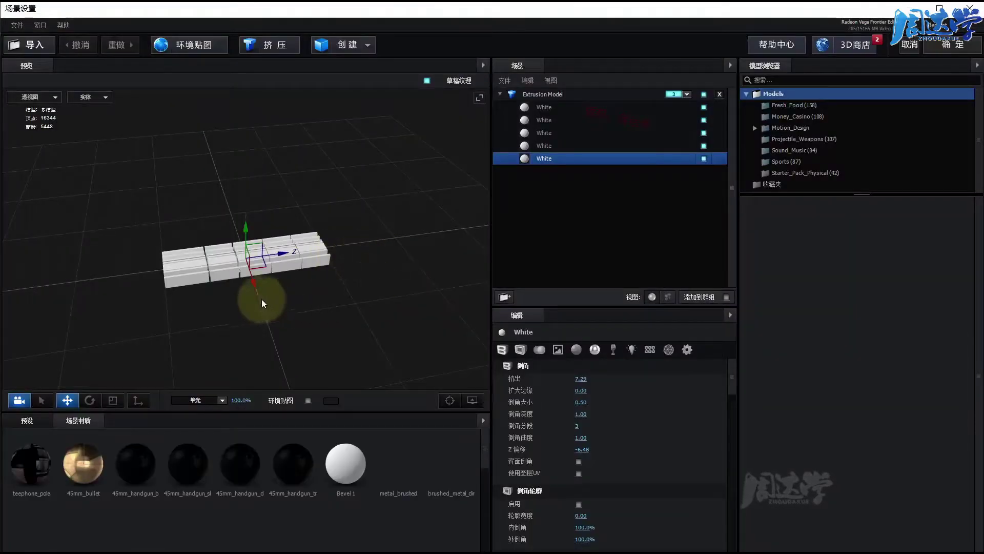
left_click(250, 297)
mouse_move(290, 267)
left_mouse_down()
mouse_move(222, 297)
mouse_move(245, 337)
mouse_move(369, 301)
mouse_move(371, 328)
mouse_move(254, 343)
left_mouse_up()
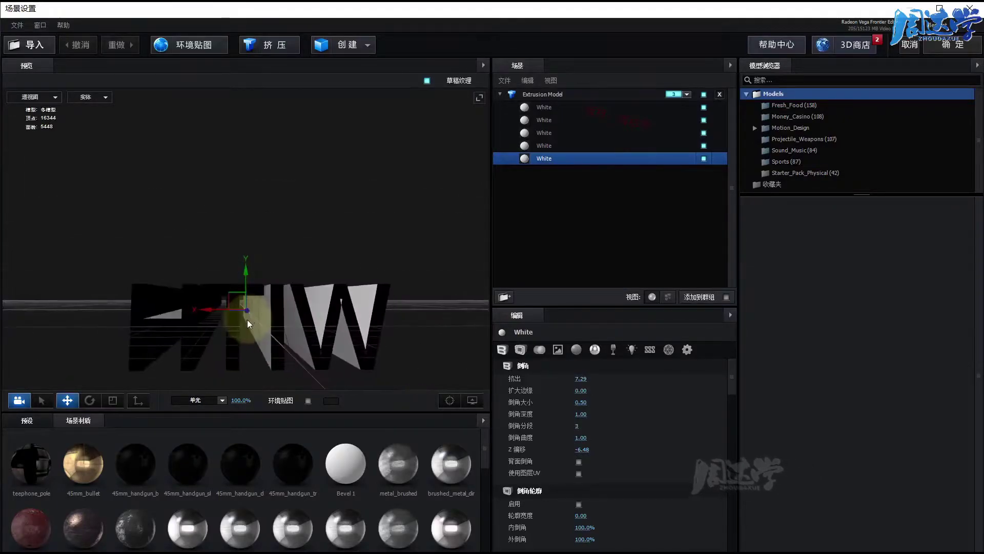
mouse_move(254, 343)
left_mouse_down()
mouse_move(136, 336)
mouse_move(212, 320)
mouse_move(263, 263)
mouse_move(233, 281)
mouse_move(286, 268)
mouse_move(195, 262)
left_mouse_up()
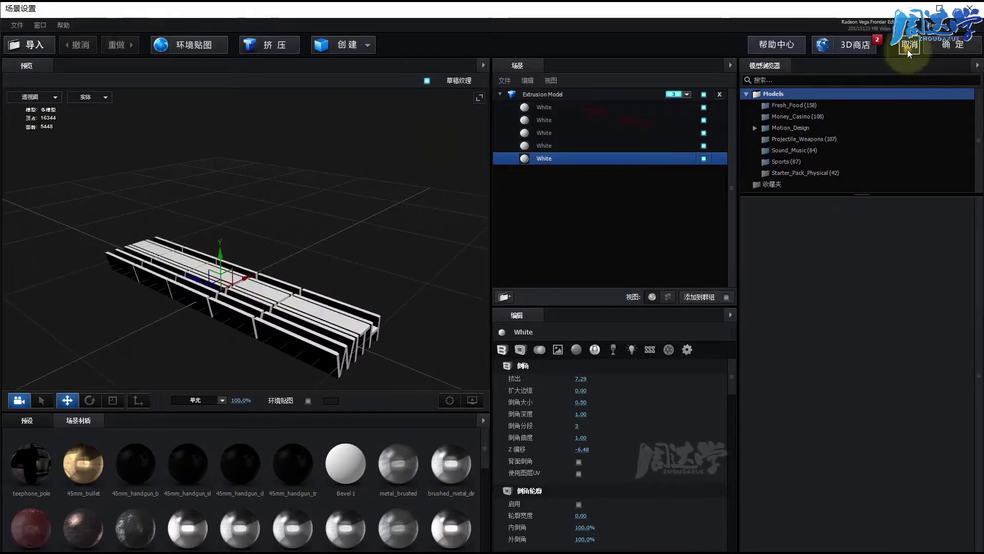
left_click(907, 49)
Back in Bevel Offset START, select the [Element] layer and open its Scene Setup
left_click(171, 407)
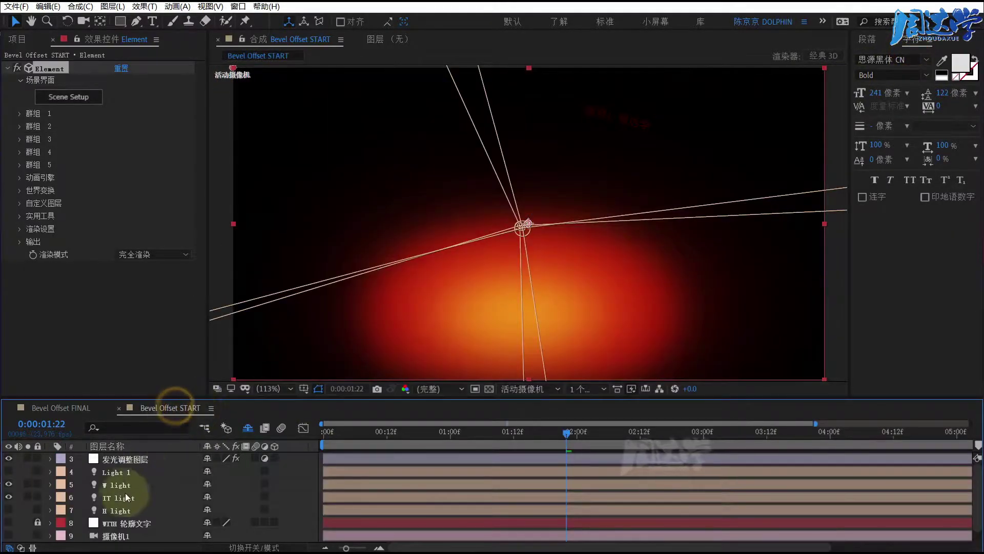
scroll(131, 528, "down", 1)
left_click(117, 536)
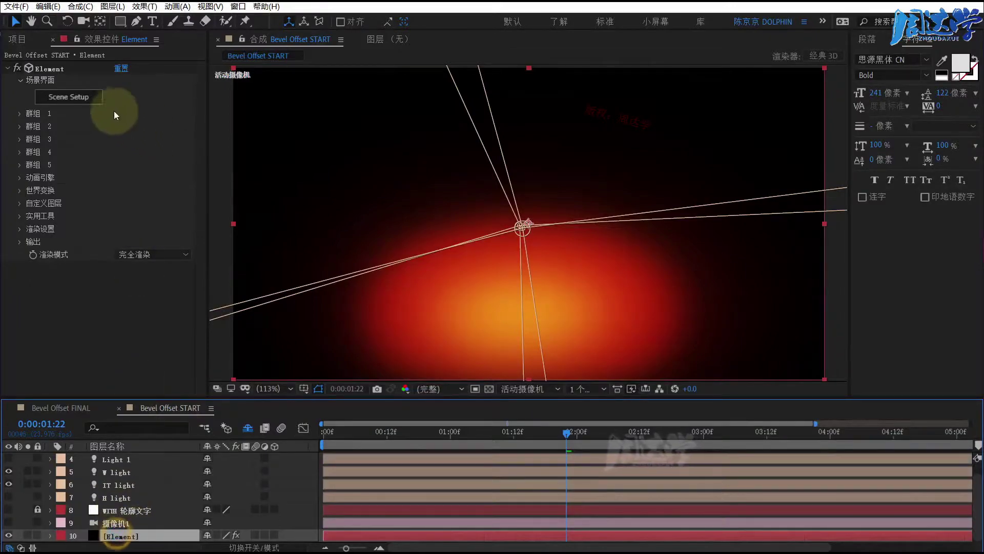
left_click(71, 102)
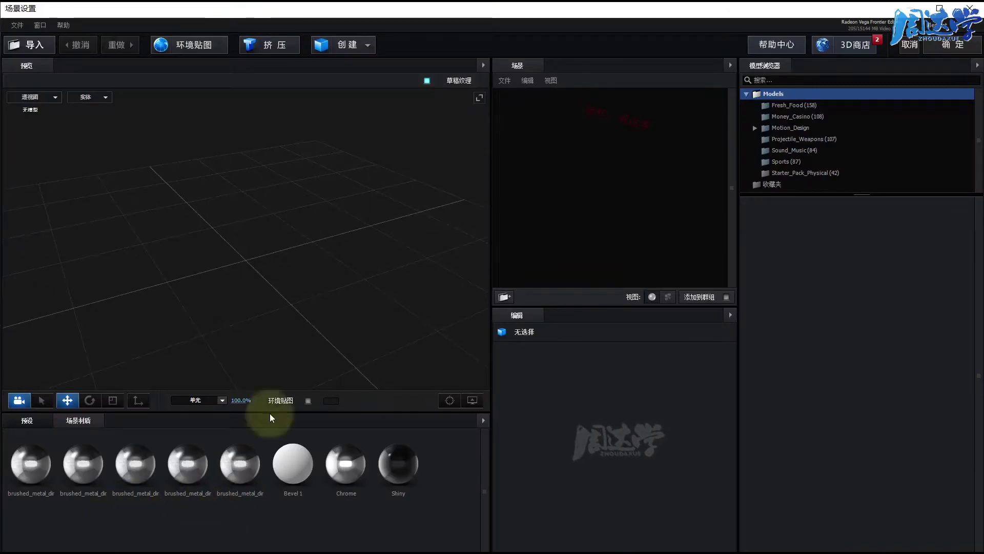
Extrude the WITH text, redo the extrusion once, and orbit to inspect the new model
left_click(268, 46)
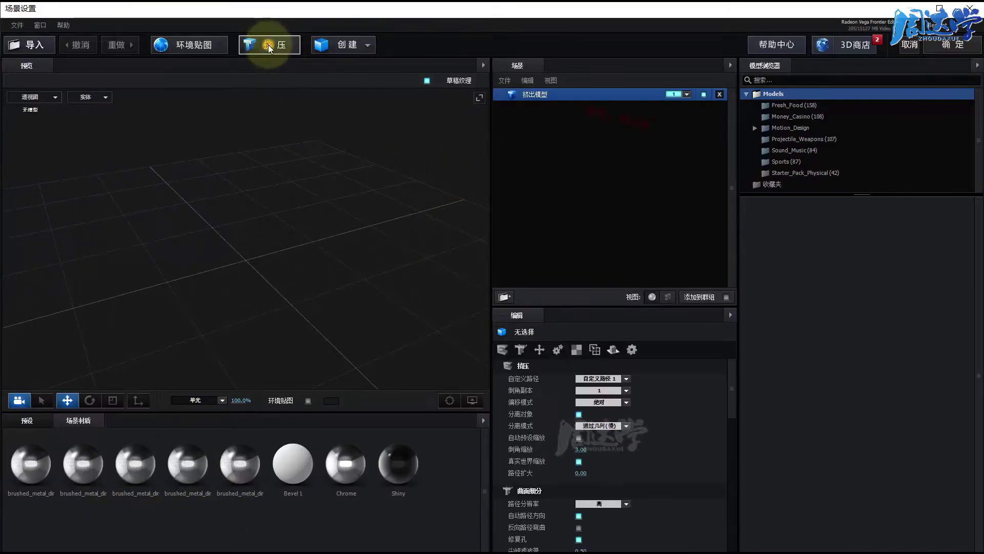
mouse_move(249, 312)
left_mouse_down()
mouse_move(253, 295)
mouse_move(220, 235)
mouse_move(251, 325)
left_mouse_up()
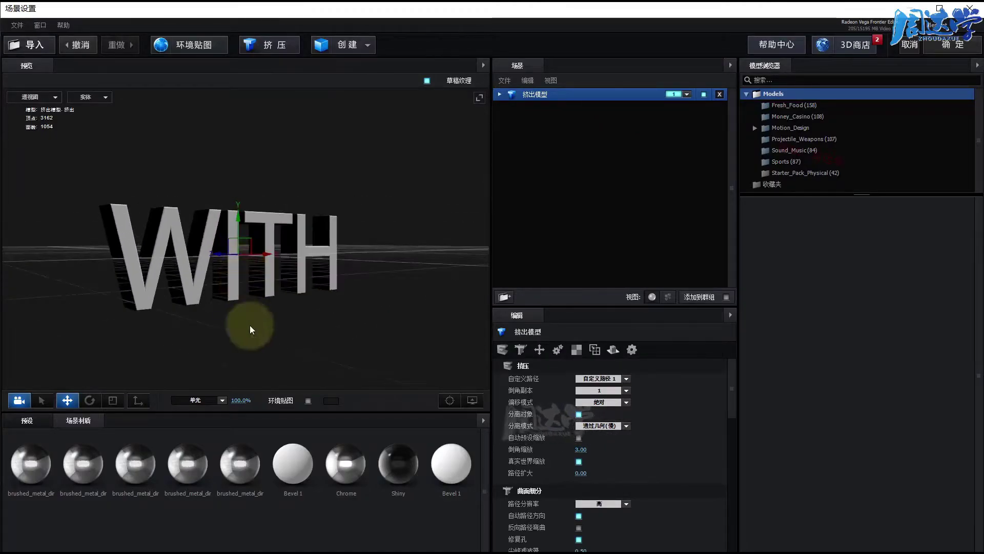
left_click(719, 94)
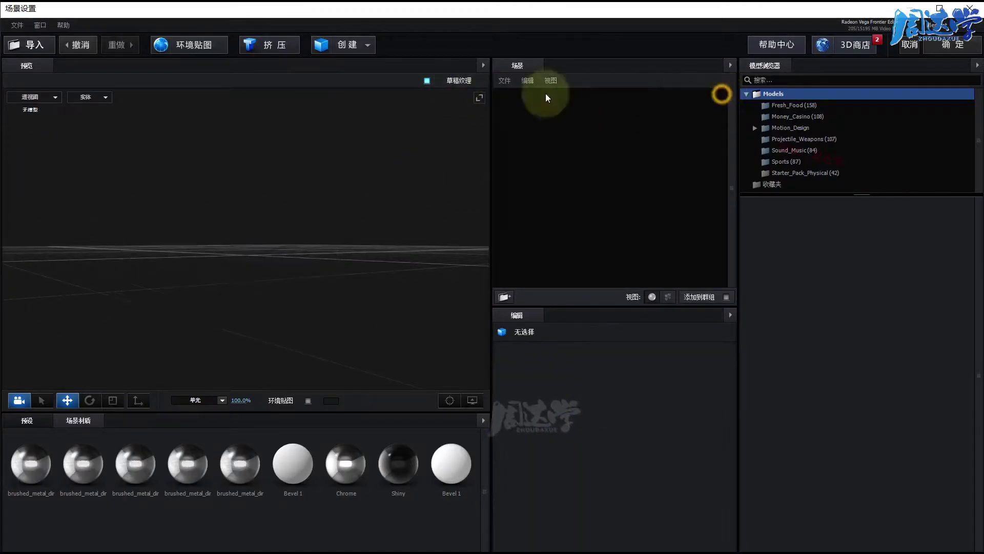
left_click(275, 43)
left_click_drag(232, 345, 243, 352)
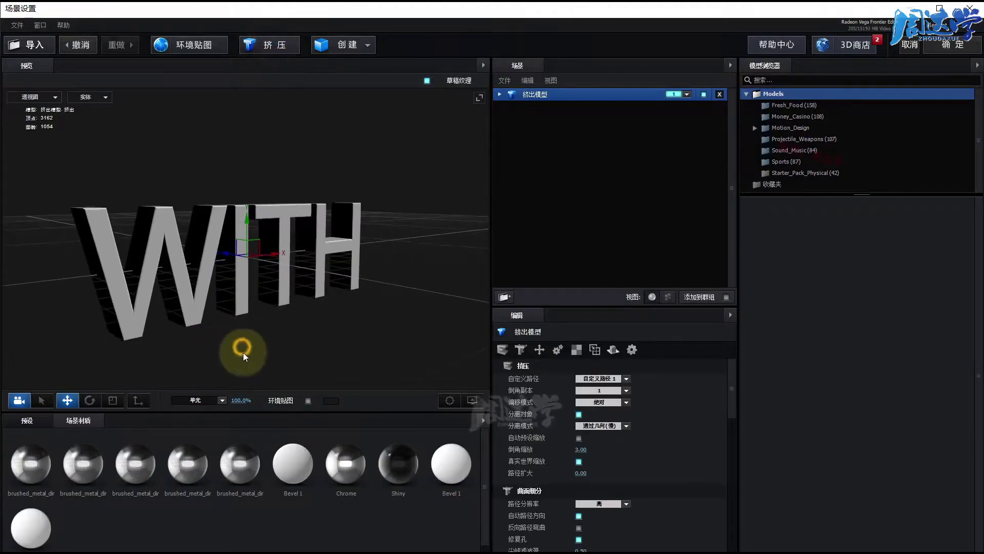
left_click(603, 378)
left_click(678, 371)
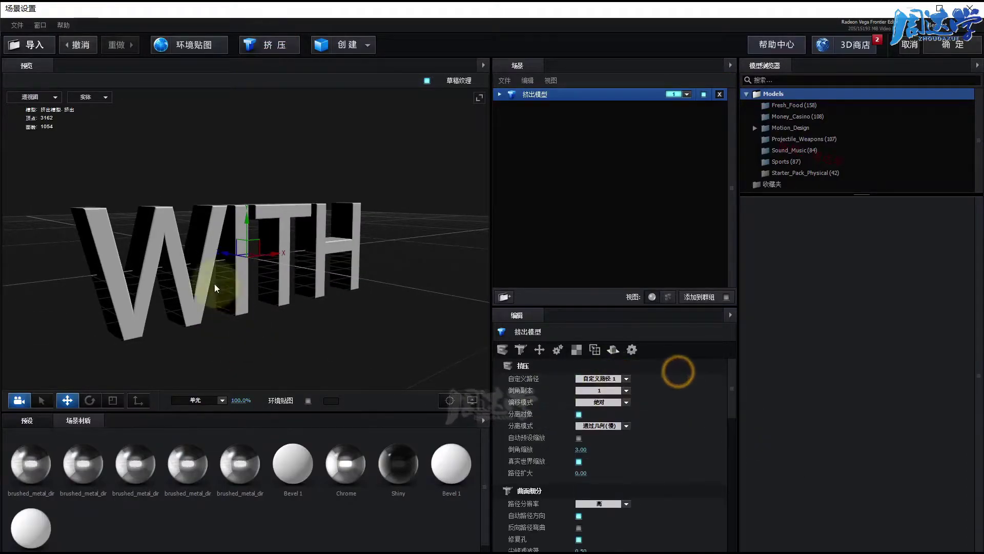
left_click_drag(215, 284, 291, 322)
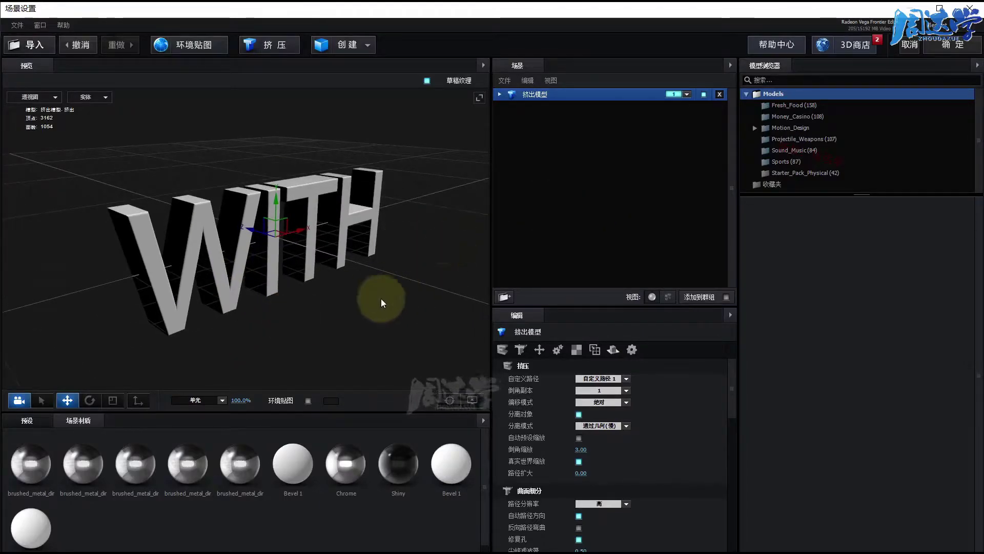
left_click_drag(380, 298, 262, 332)
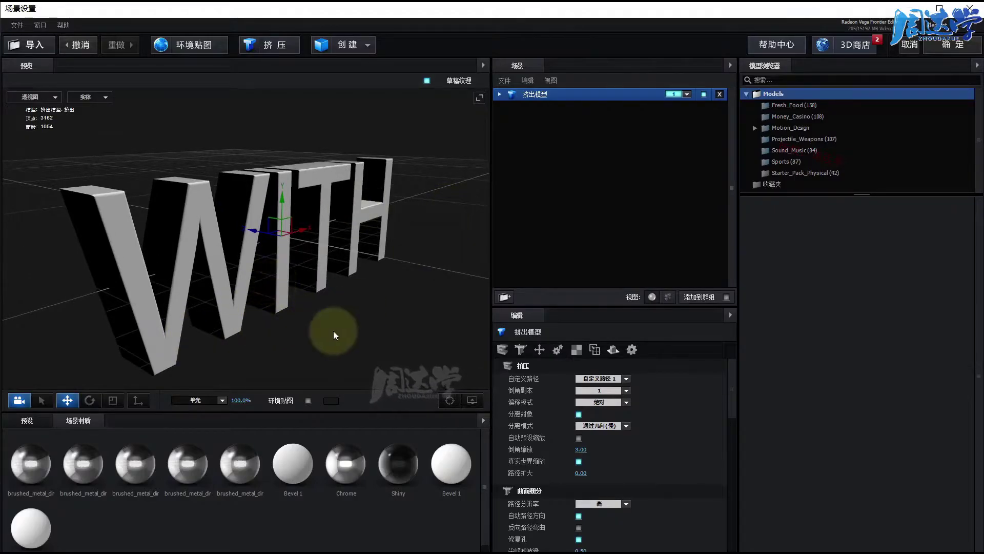
left_click_drag(339, 322, 274, 325)
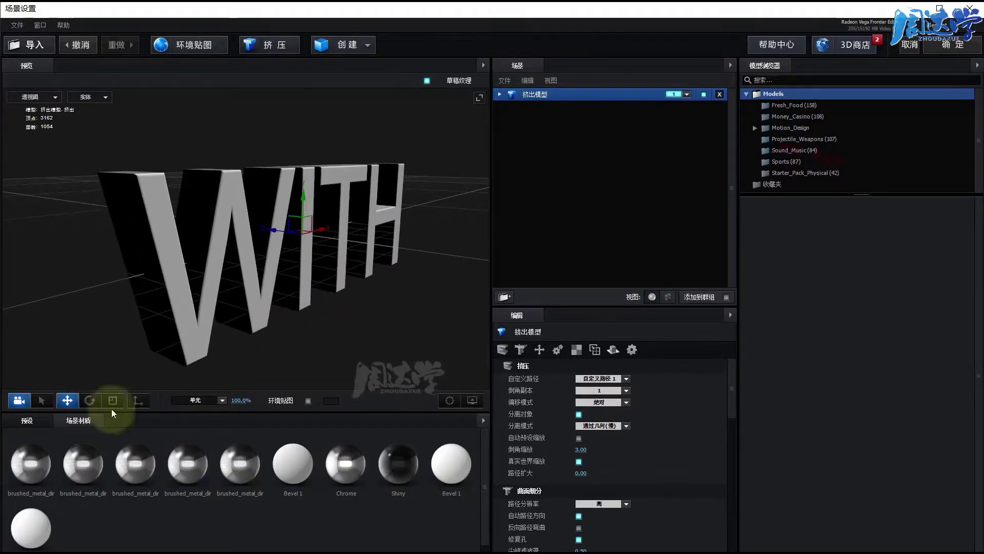
Try the Physical bevel presets Caution and then Double_Down on the WITH model
left_click(26, 420)
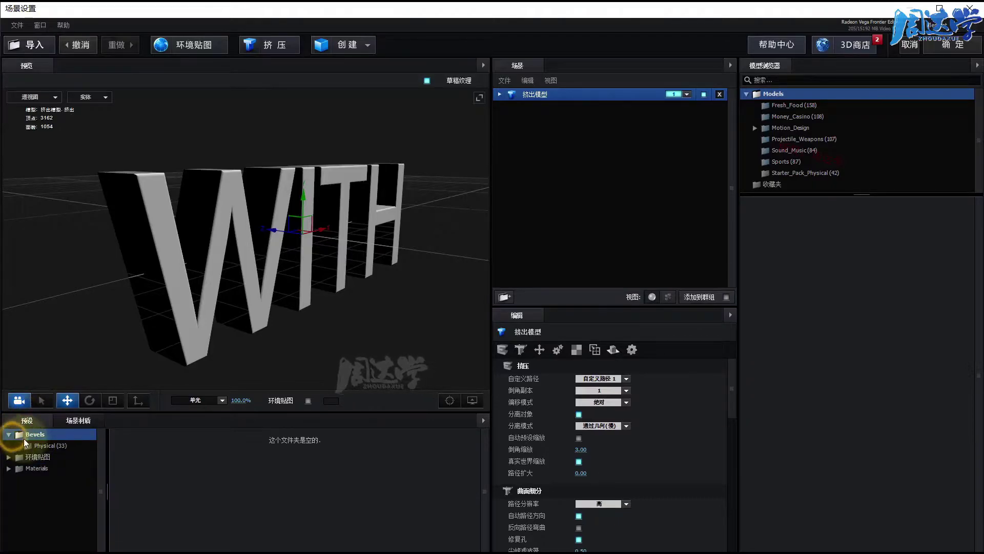
left_click(29, 443)
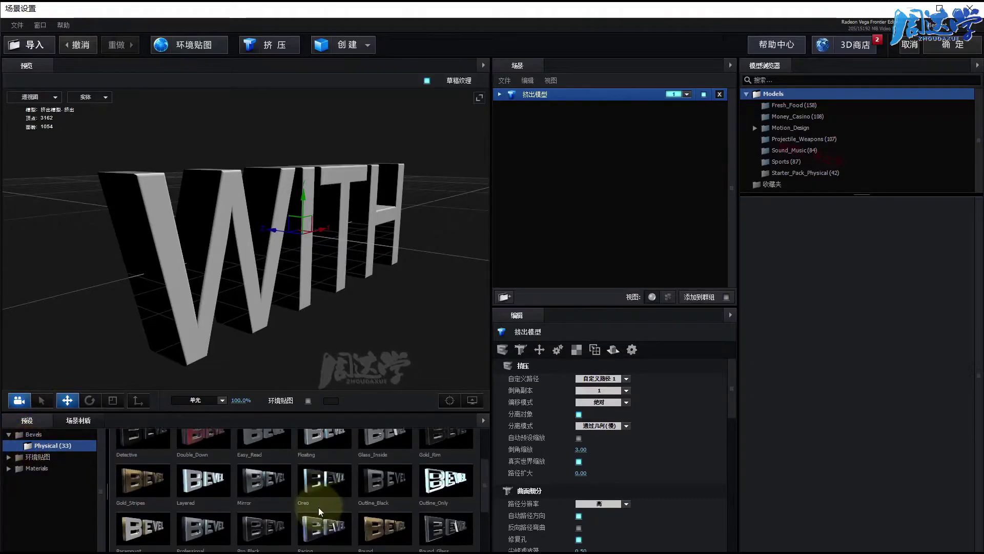
scroll(314, 503, "up", 2)
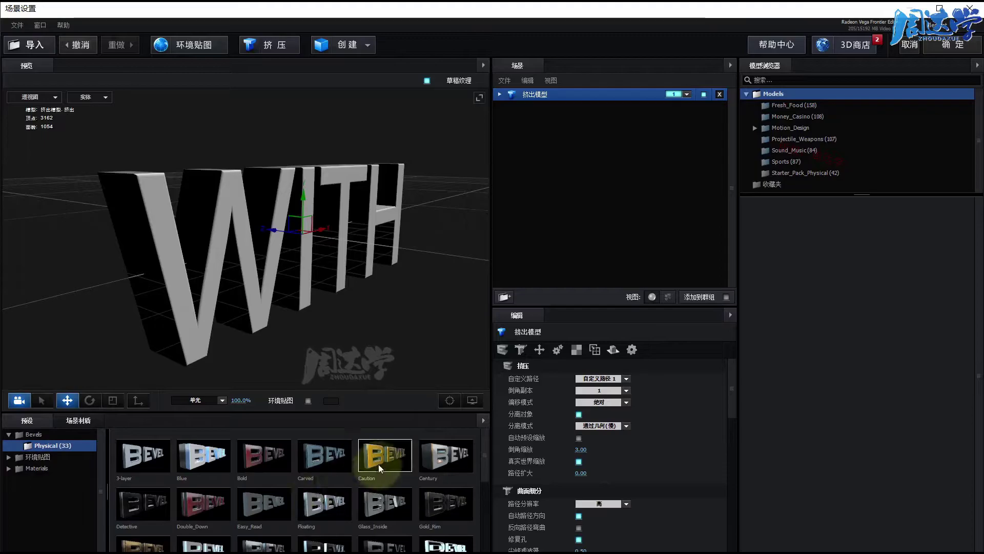
left_click_drag(378, 463, 268, 299)
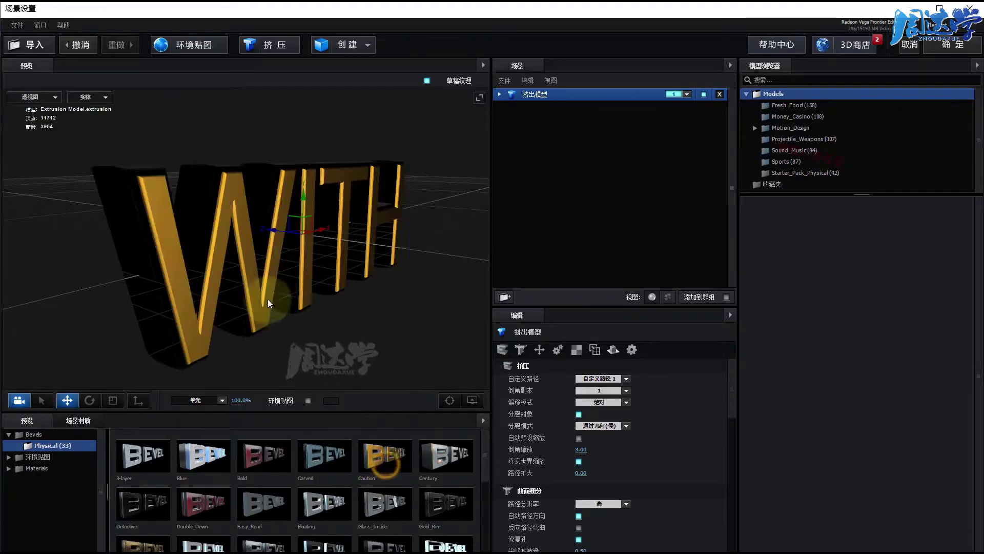
left_click_drag(204, 503, 201, 308)
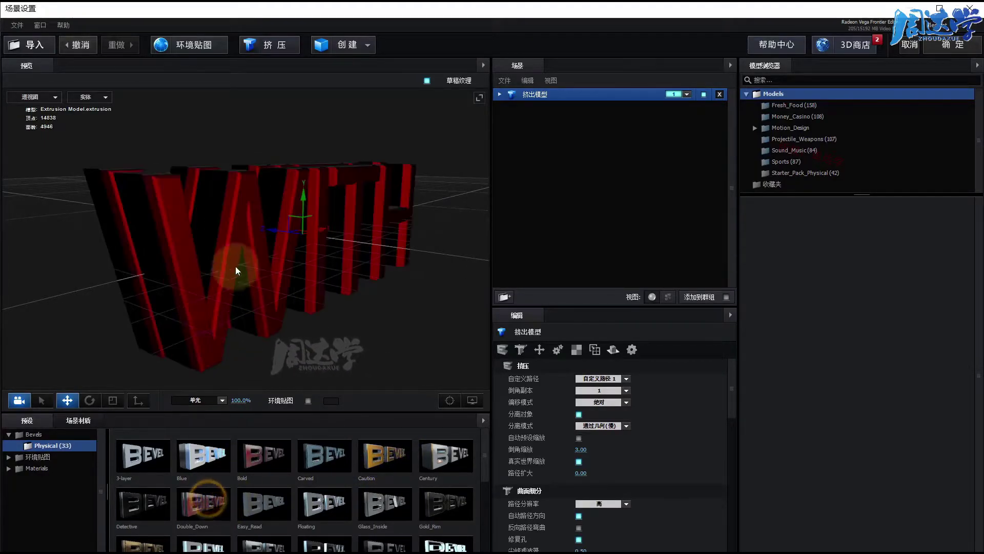
left_click_drag(235, 271, 209, 253)
mouse_move(233, 288)
left_mouse_down()
mouse_move(276, 325)
mouse_move(319, 297)
left_mouse_up()
Delete the preset-styled model and extrude a fresh plain WITH model
left_click(499, 94)
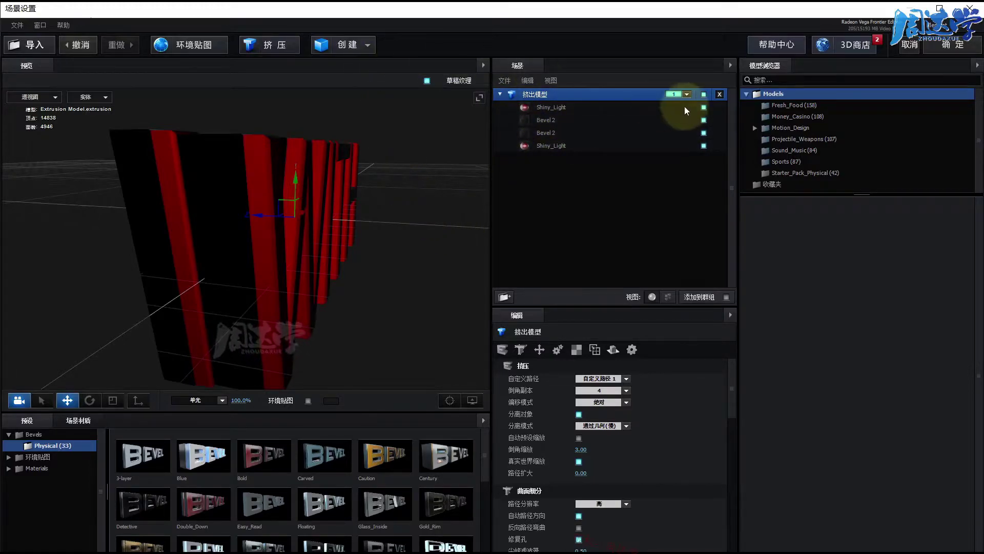
left_click(719, 95)
left_click(284, 48)
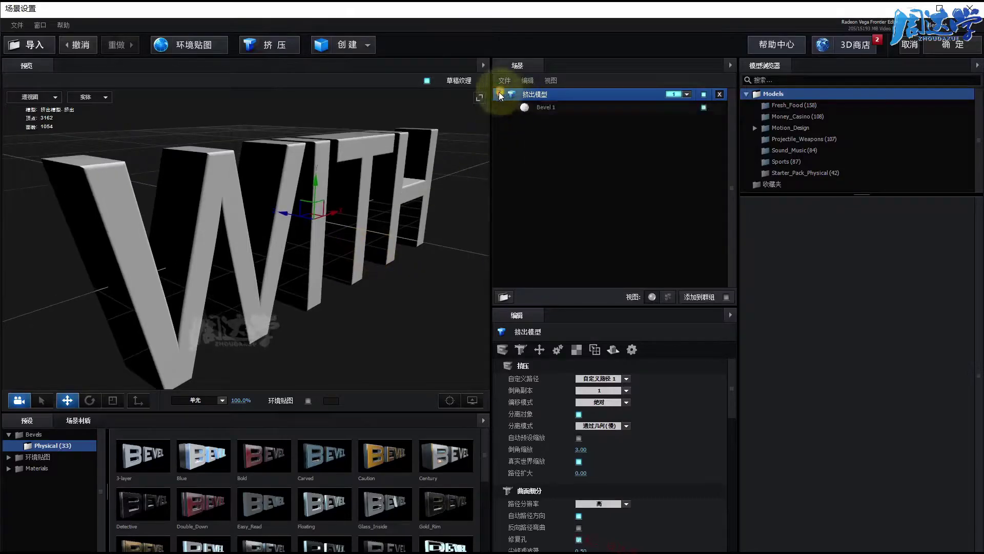
Set the extrusion model's Bevel Copies to 2
left_click(499, 94)
left_click(540, 107)
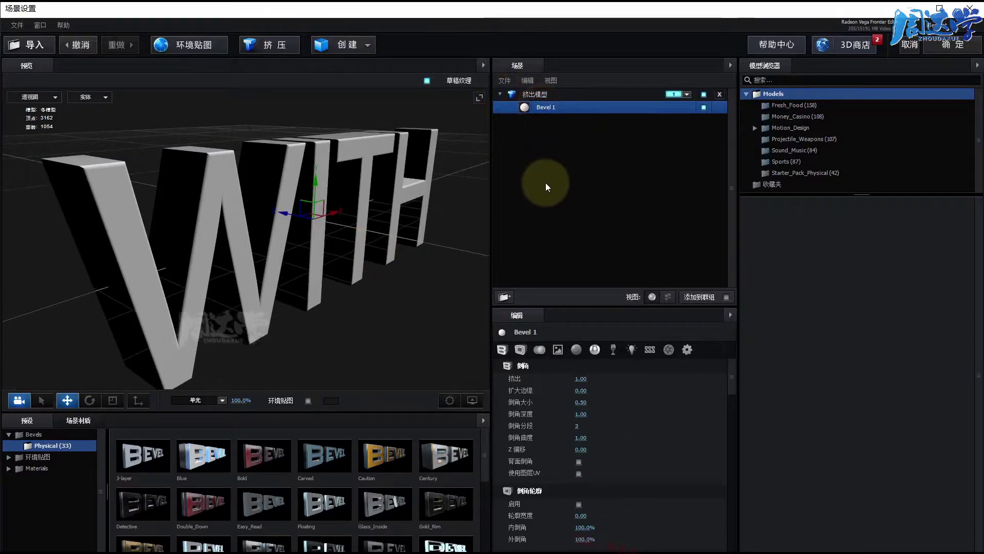
left_click(542, 96)
left_click(541, 107)
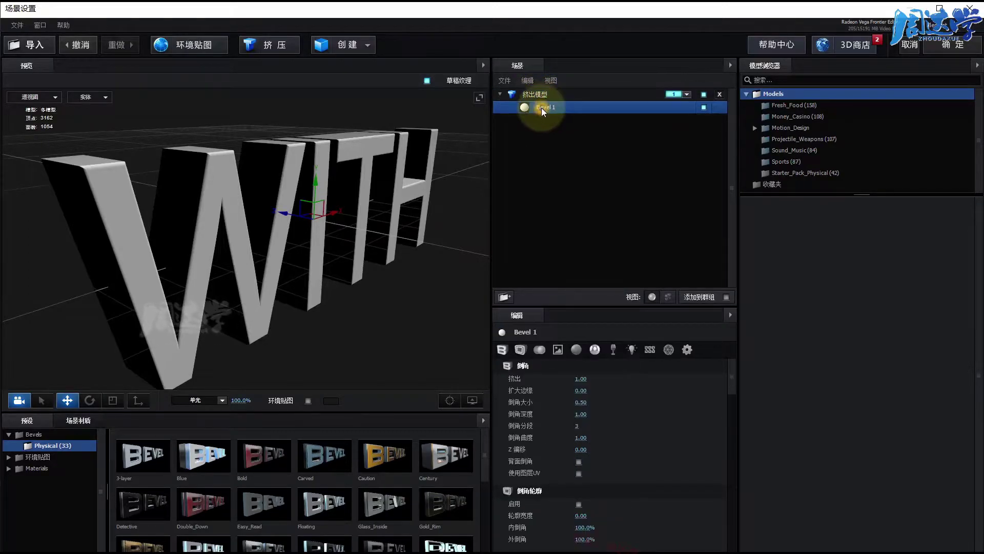
left_click(537, 96)
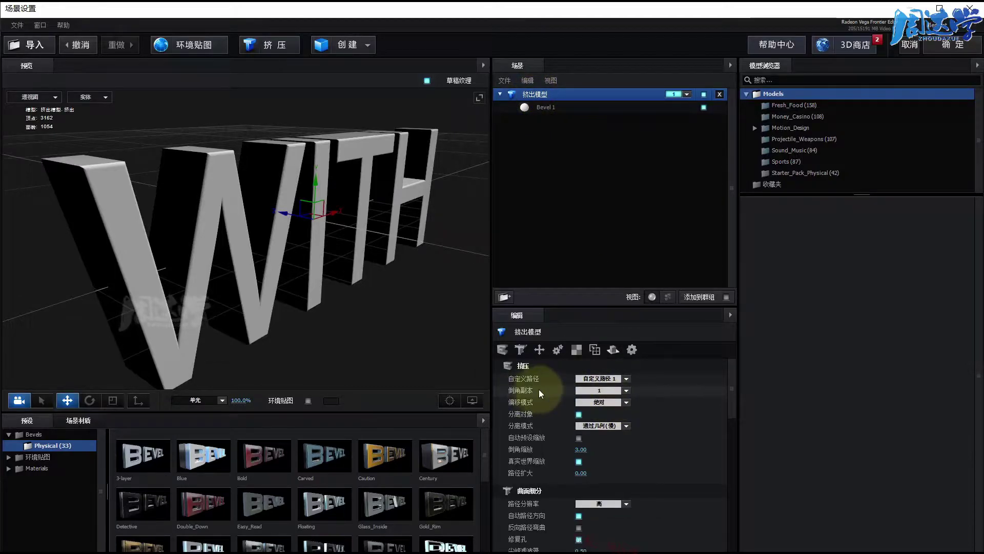
left_click(626, 392)
left_click(625, 390)
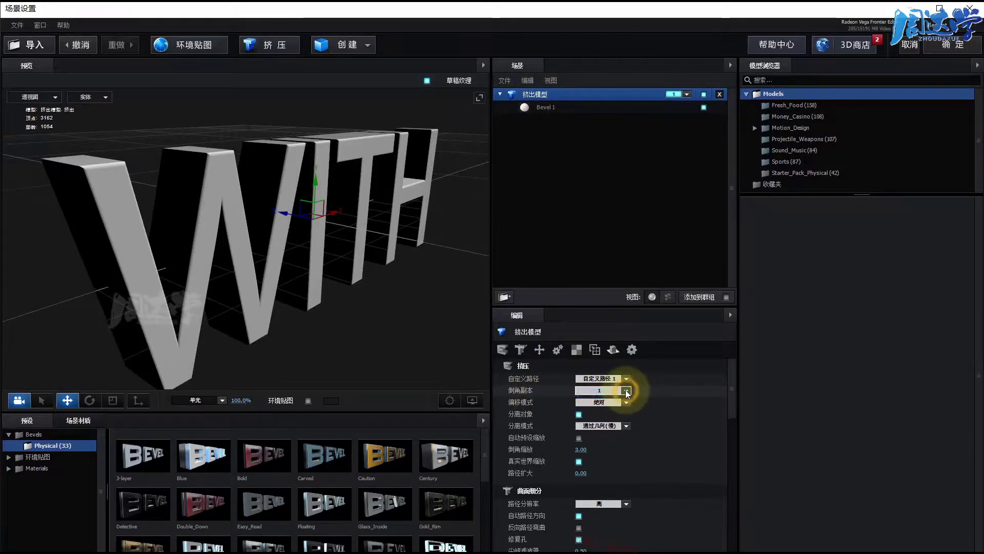
left_click(625, 391)
left_click(613, 407)
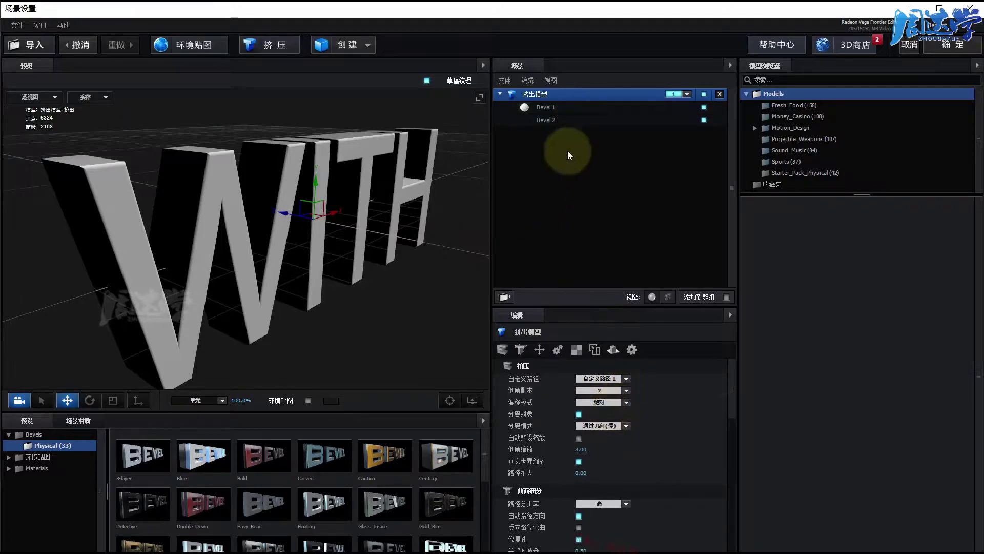
Hide the Bevel 2 copy and select Bevel 1 for editing
left_click(540, 119)
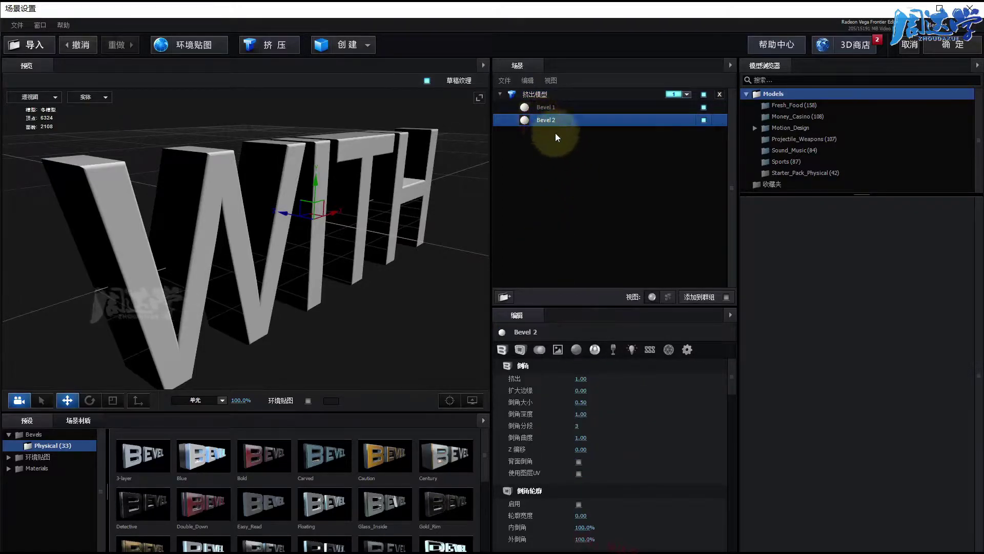
left_click(542, 109)
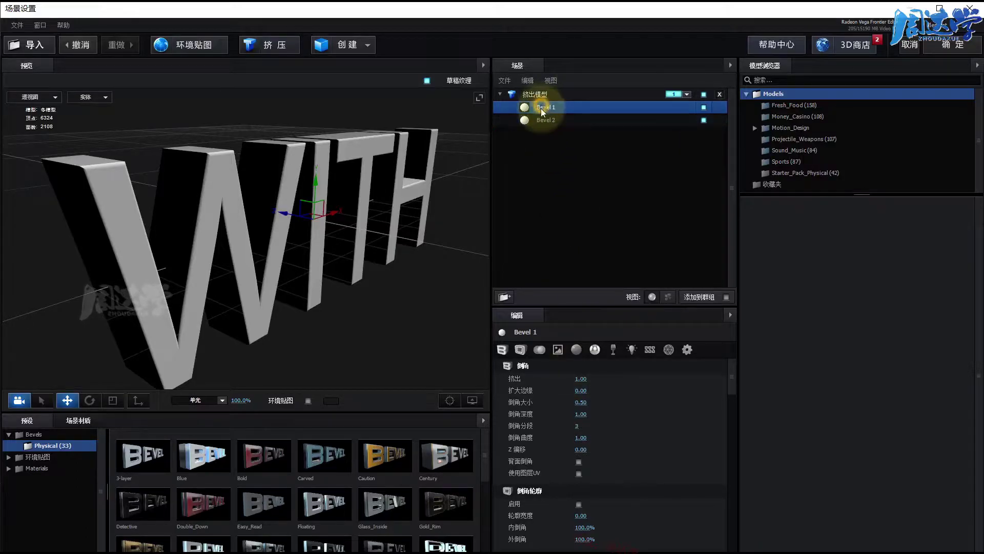
left_click(704, 120)
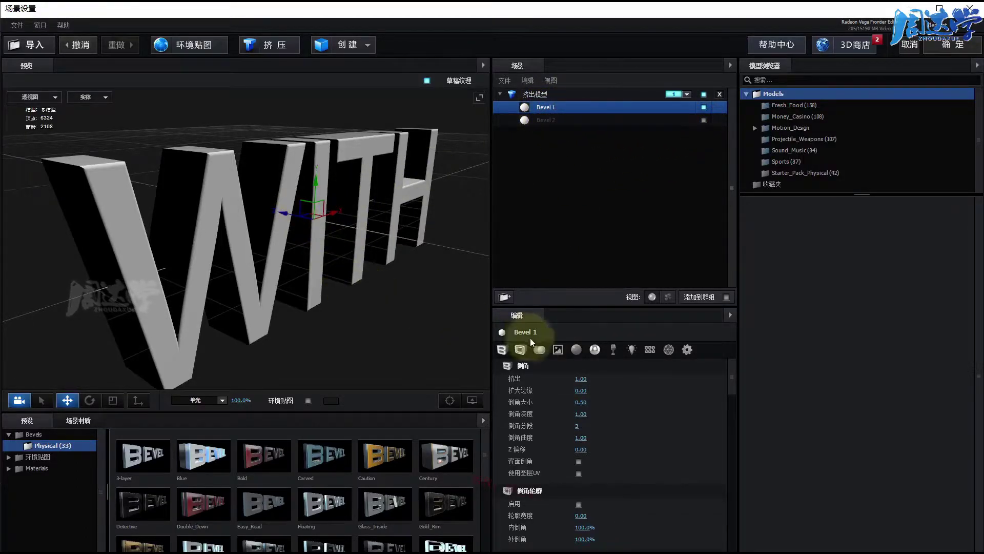
left_click(502, 349)
mouse_move(292, 287)
left_mouse_down()
mouse_move(246, 245)
mouse_move(368, 345)
left_mouse_up()
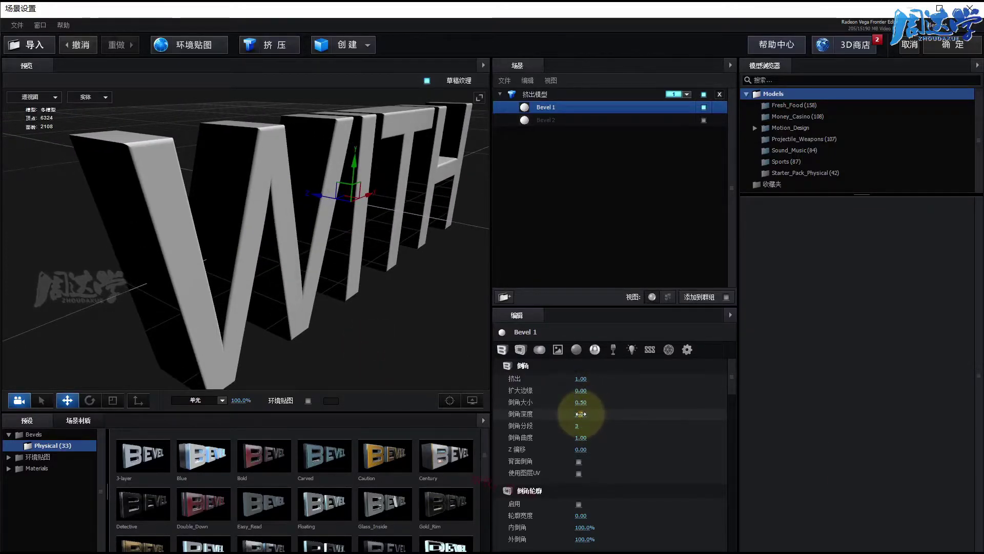
Reshape Bevel 1 to bevel depth 1.79, 3 segments and curvature -0.34
left_click_drag(581, 413, 597, 407)
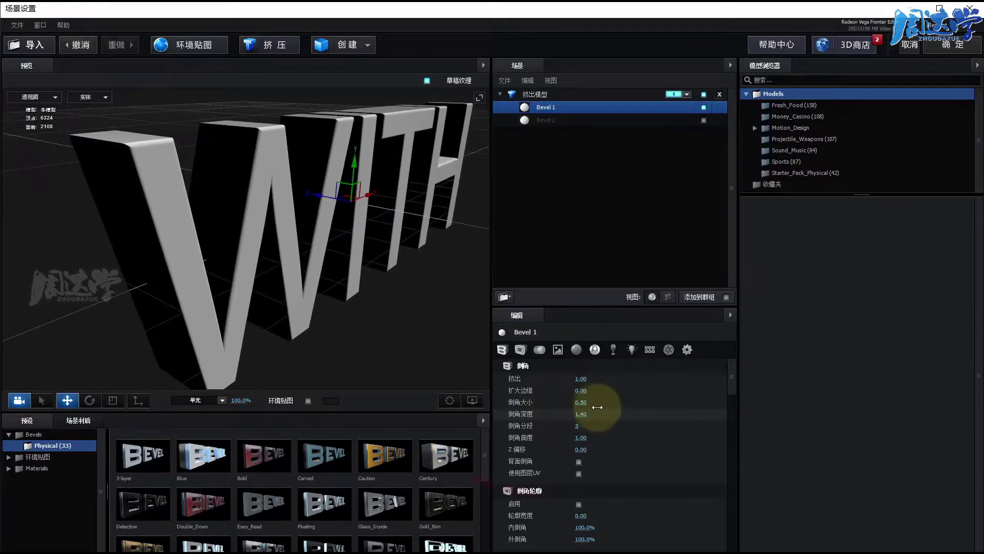
mouse_move(594, 408)
left_mouse_down()
mouse_move(549, 435)
mouse_move(525, 432)
mouse_move(588, 415)
left_mouse_up()
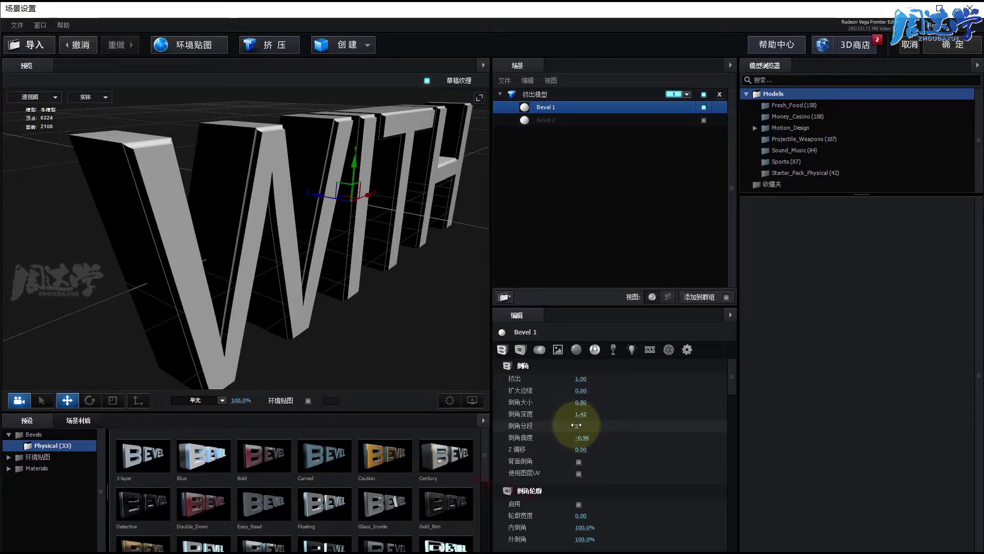
left_click_drag(576, 425, 594, 420)
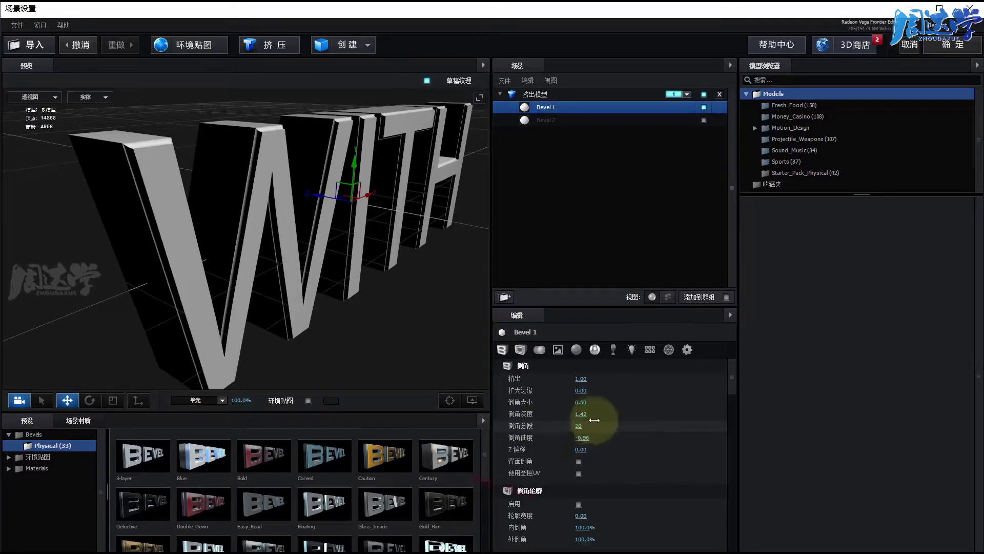
scroll(246, 219, "up", 3)
scroll(279, 219, "up", 3)
scroll(280, 265, "up", 3)
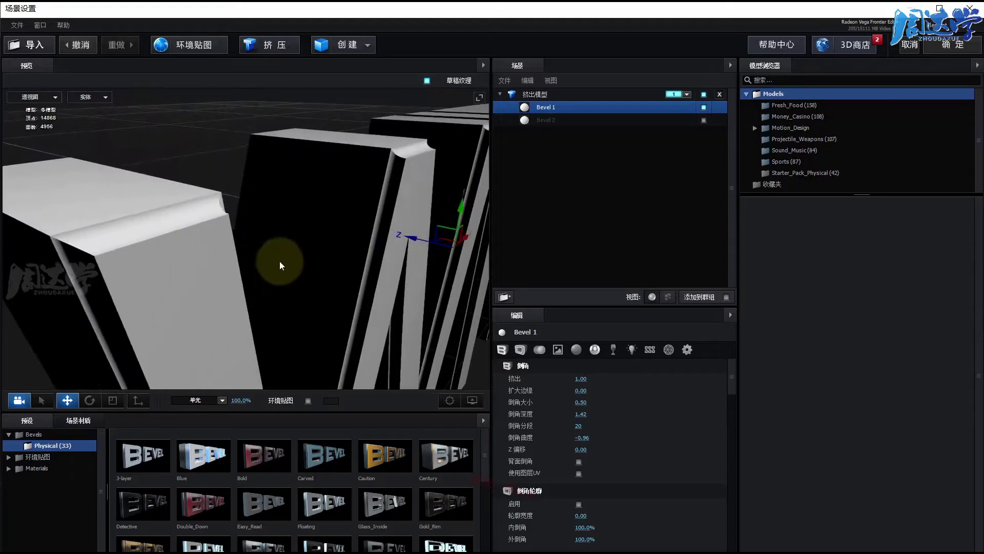
left_click_drag(280, 265, 215, 257)
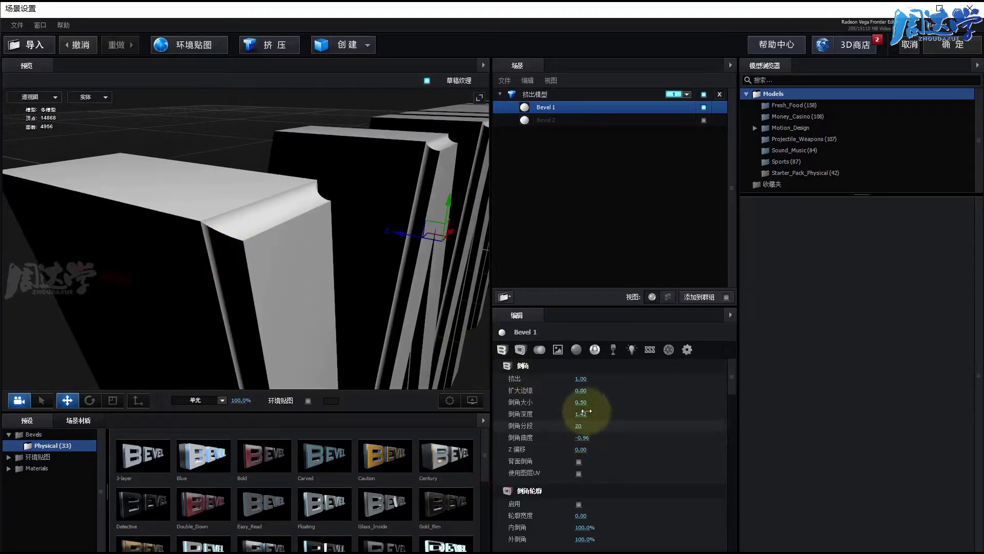
mouse_move(586, 414)
left_mouse_down()
mouse_move(615, 408)
mouse_move(582, 438)
mouse_move(605, 437)
mouse_move(367, 269)
left_mouse_up()
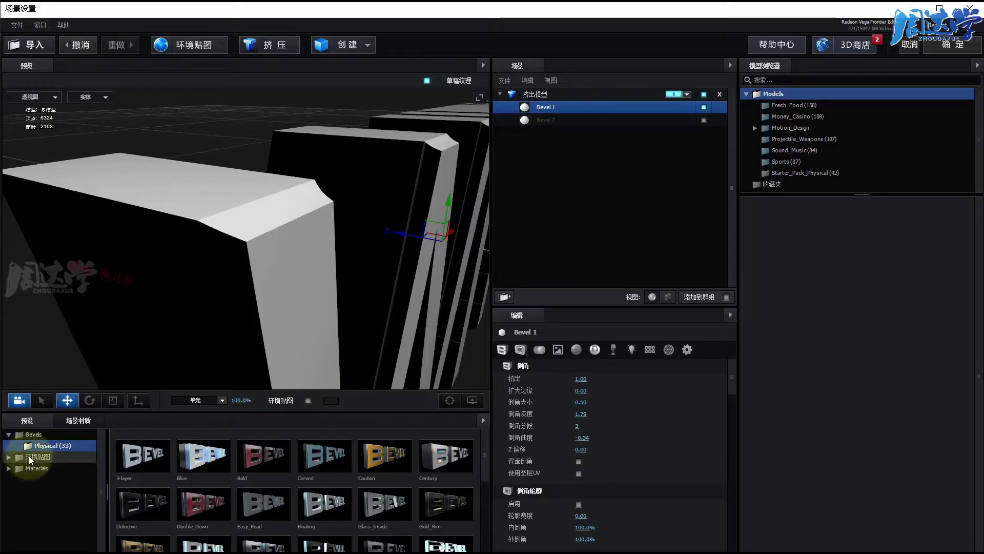
Browse the Pro_Shaders_2 material folders: Wood, Translucent, Tiles, Plaster and Metal
left_click(28, 468)
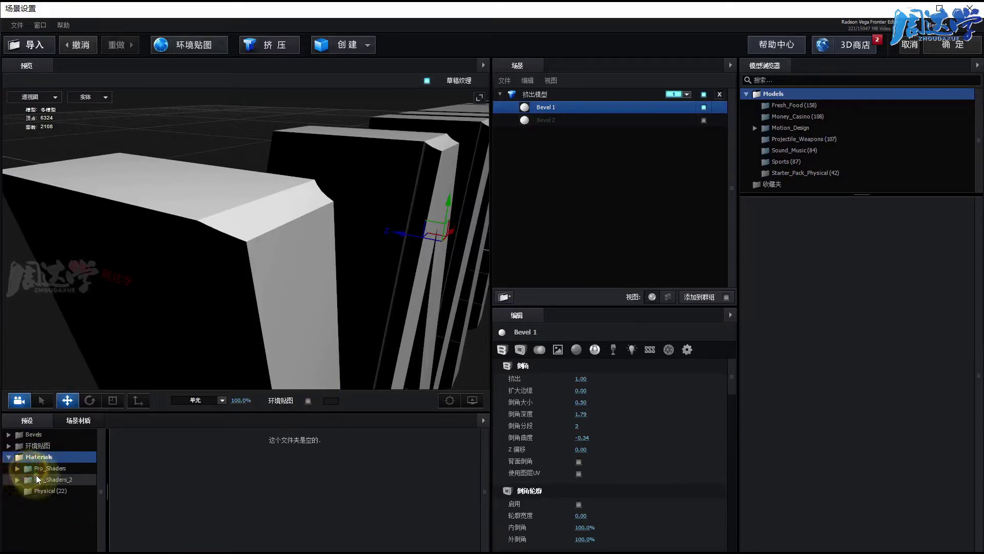
left_click(19, 479)
scroll(39, 496, "down", 3)
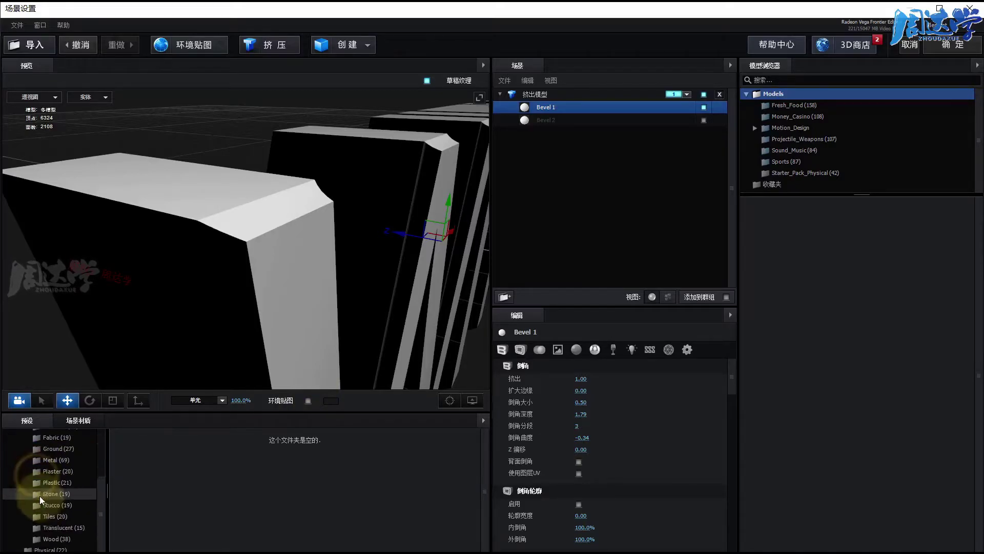
left_click(54, 539)
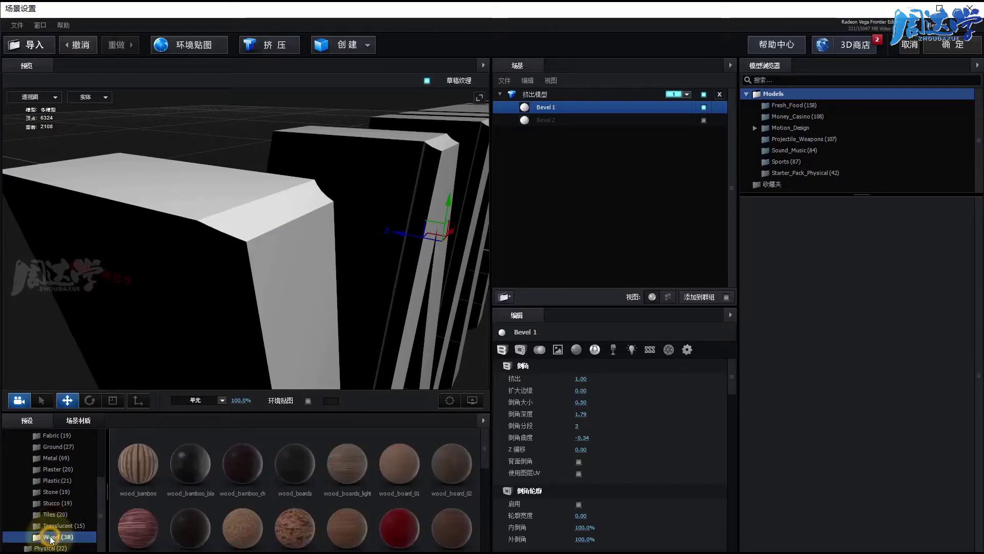
left_click(57, 525)
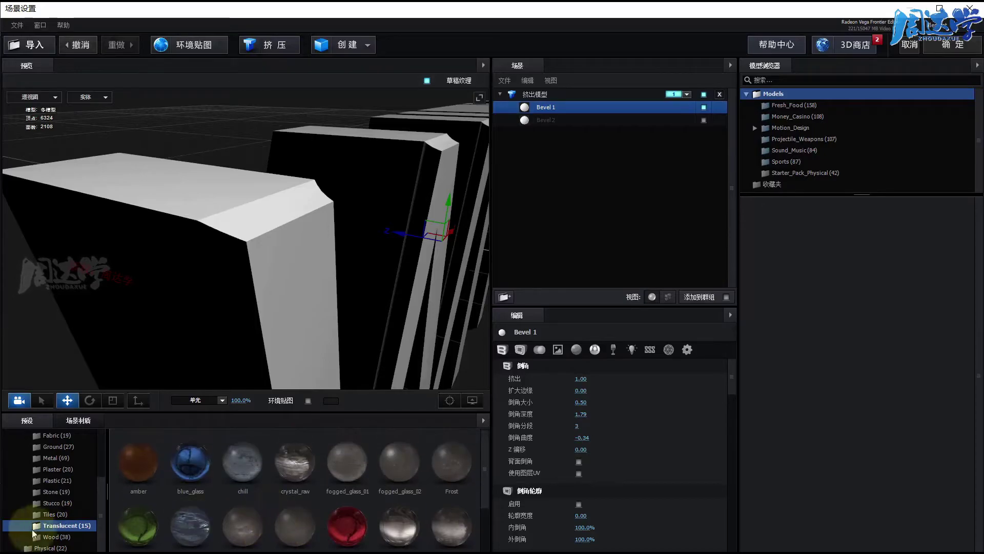
left_click(47, 513)
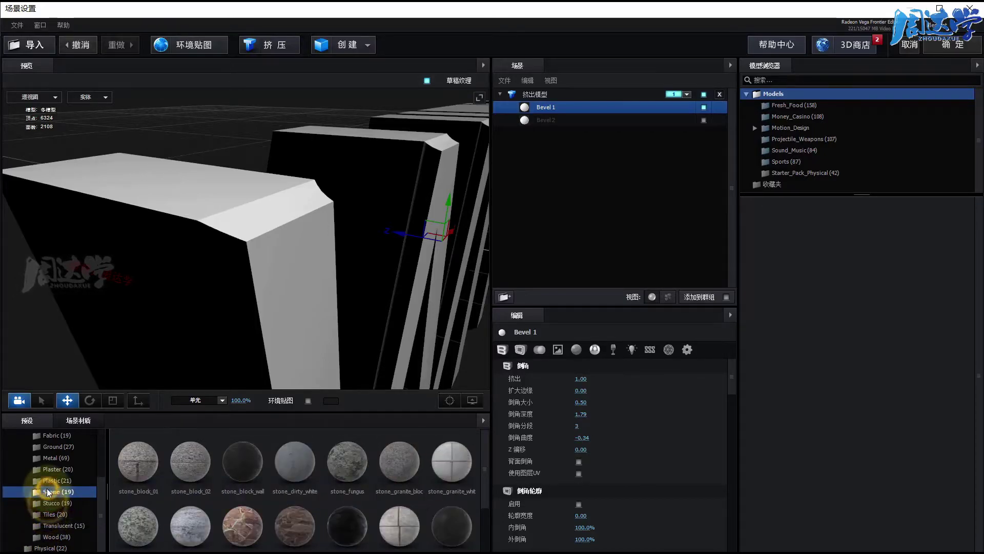
left_click(44, 481)
left_click(46, 469)
left_click(49, 458)
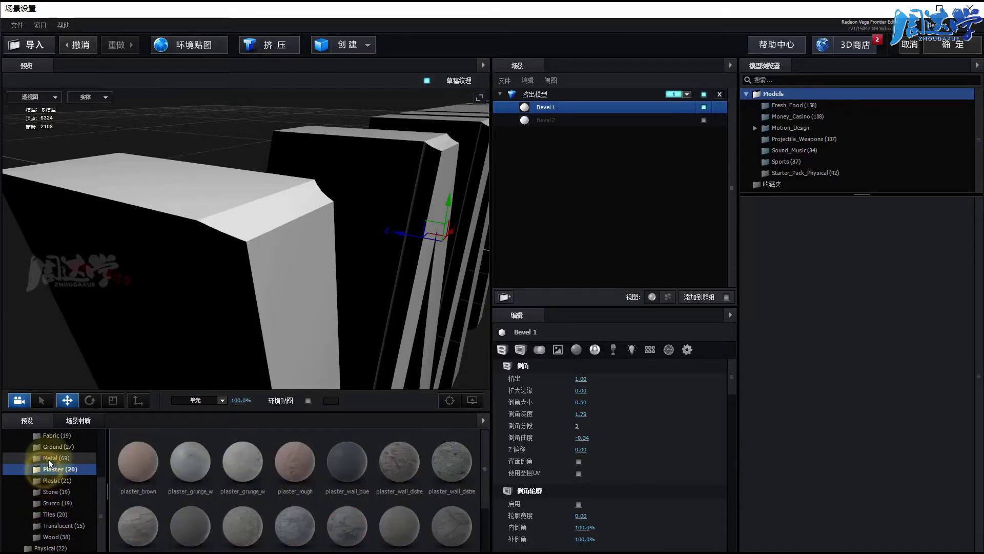
Apply the Translucent orange_soda material to Bevel 1, turning the WITH letters orange
left_click(57, 524)
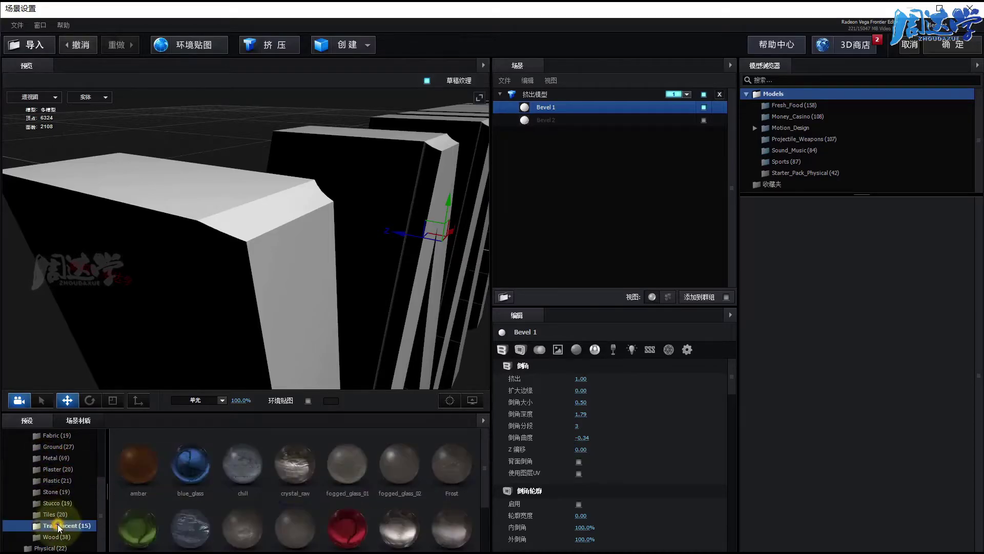
left_click_drag(135, 522, 623, 170)
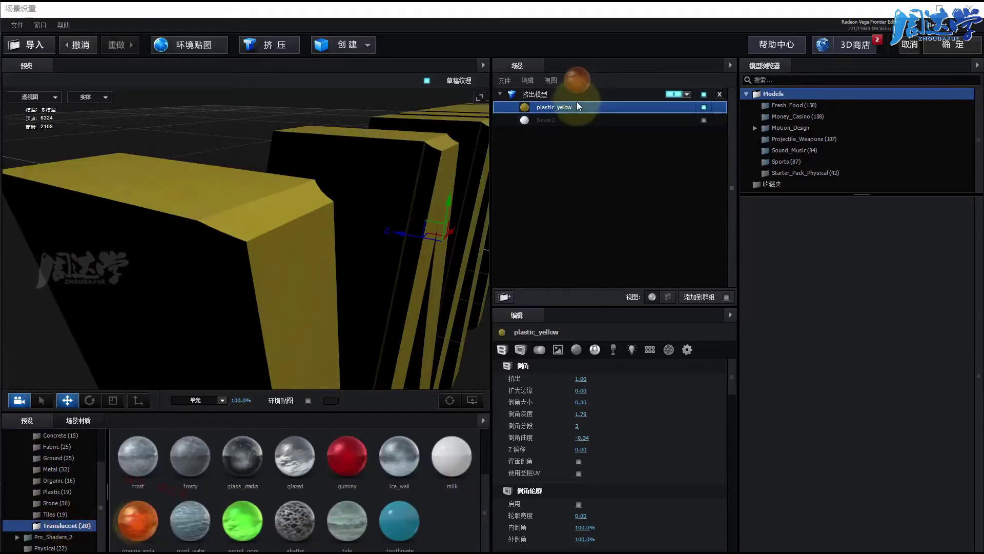
left_click_drag(577, 102, 568, 105)
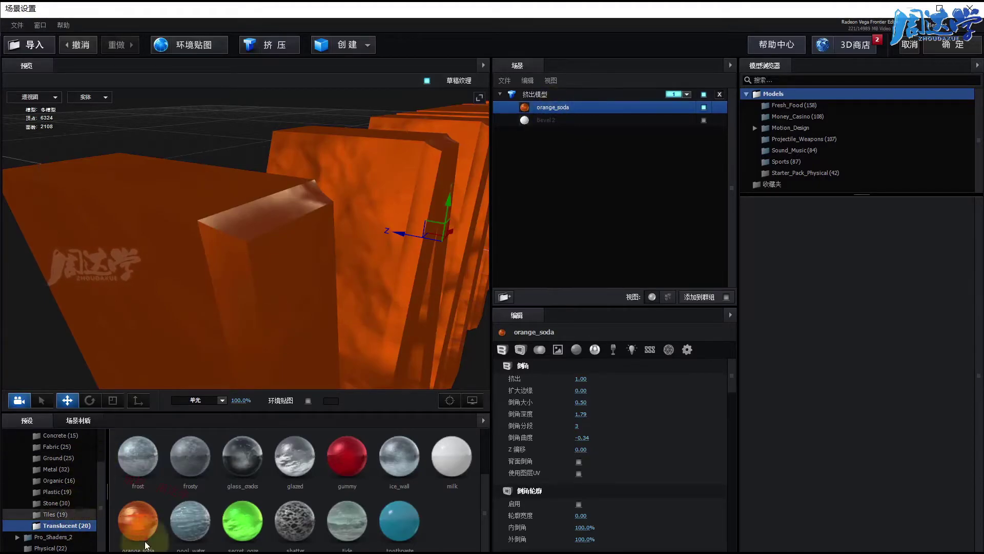
left_click_drag(167, 508, 539, 110)
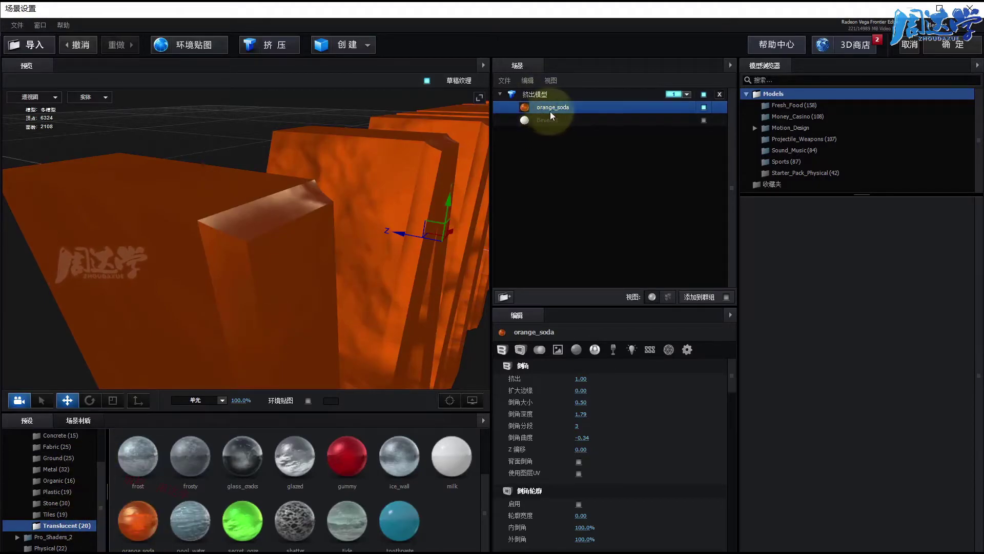
left_click_drag(278, 278, 335, 286)
Select Bevel 2 and make it visible as white edges on WITH
left_click(566, 120)
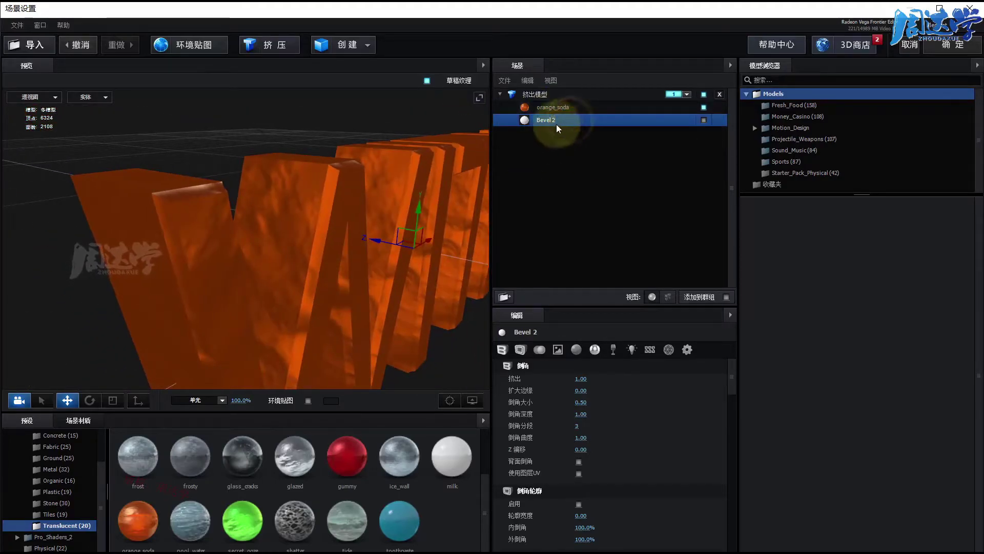
left_click(703, 120)
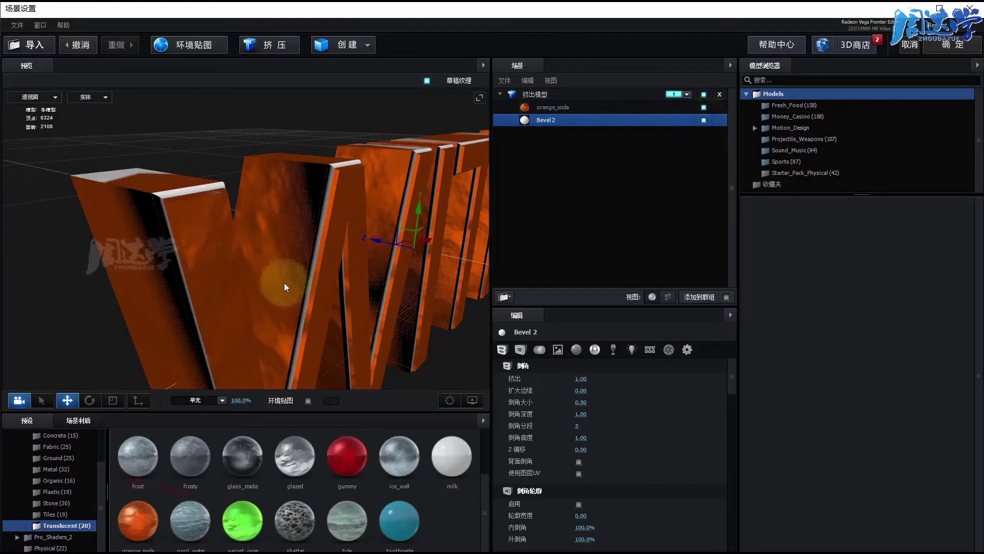
left_click_drag(441, 364, 244, 290)
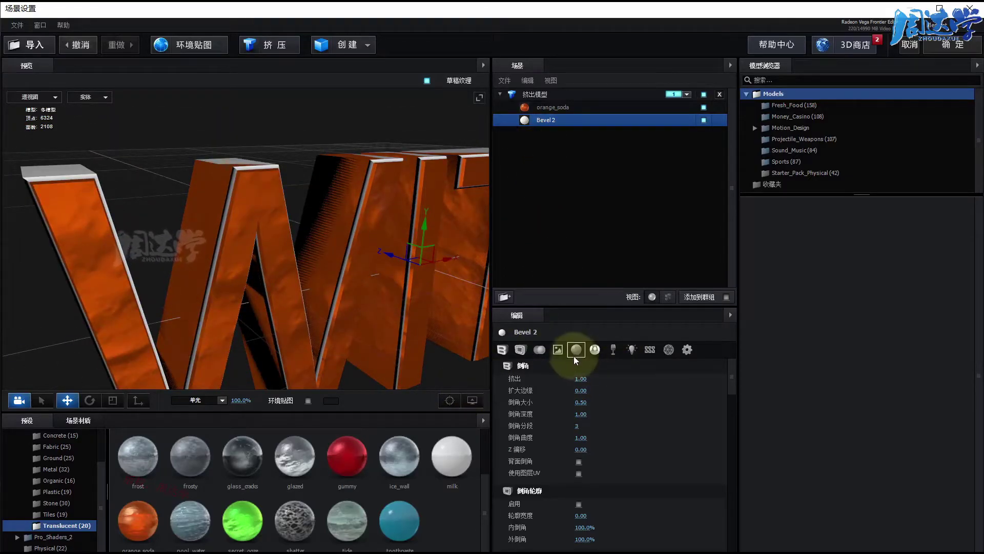
Set Bevel 2's extrusion to 1.19, edge expansion to -0.16 and curvature to 0.35
mouse_move(581, 379)
left_mouse_down()
mouse_move(602, 379)
mouse_move(581, 377)
left_mouse_up()
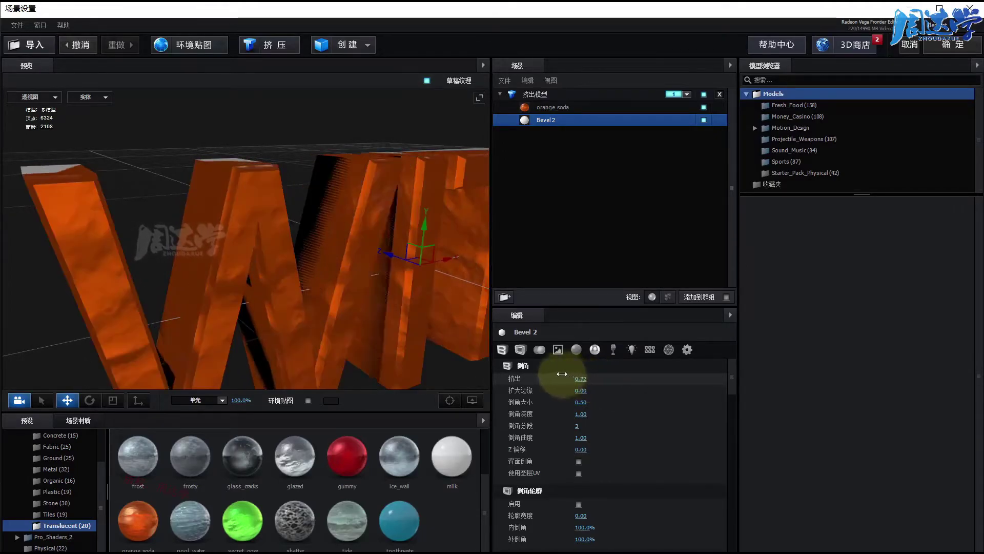
left_click_drag(582, 378, 590, 379)
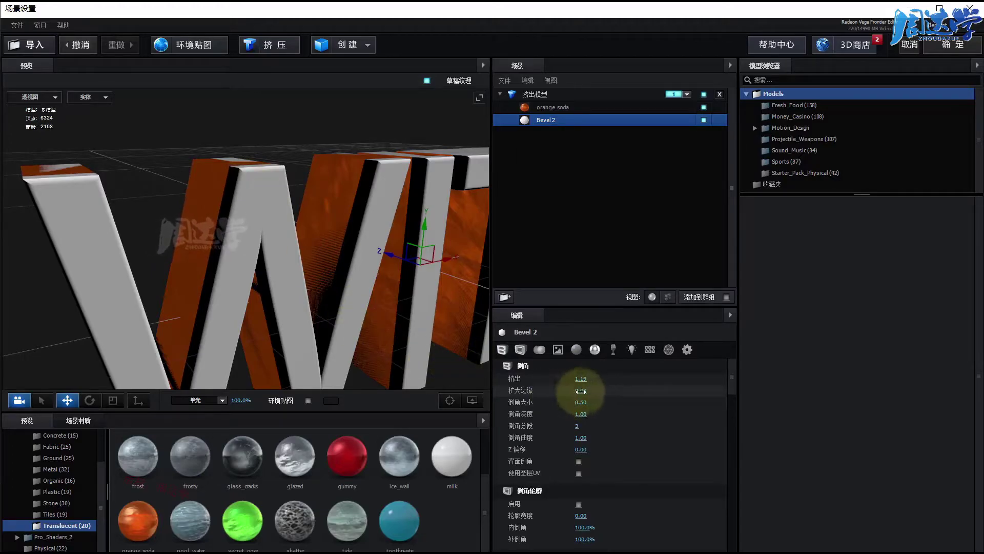
left_click_drag(581, 390, 568, 388)
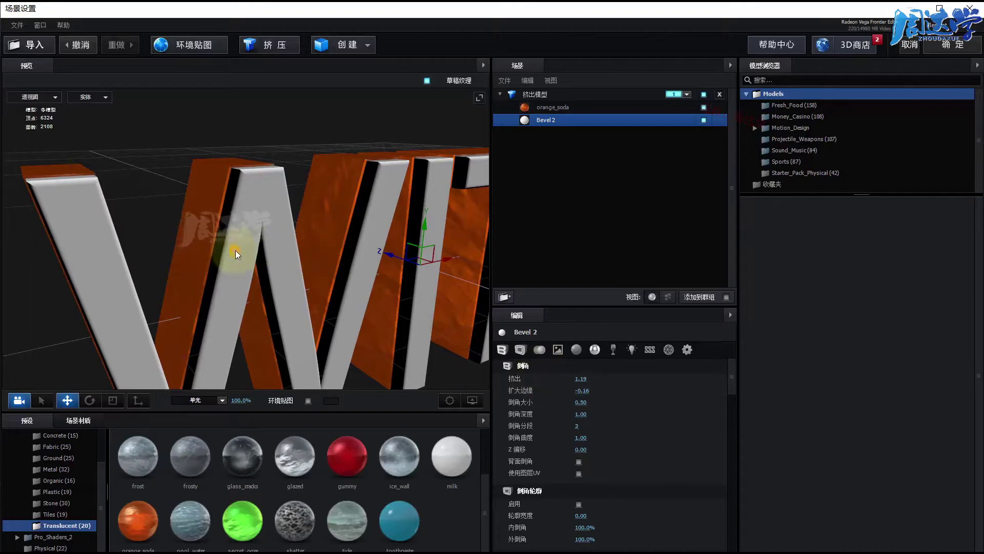
left_click_drag(235, 250, 306, 300)
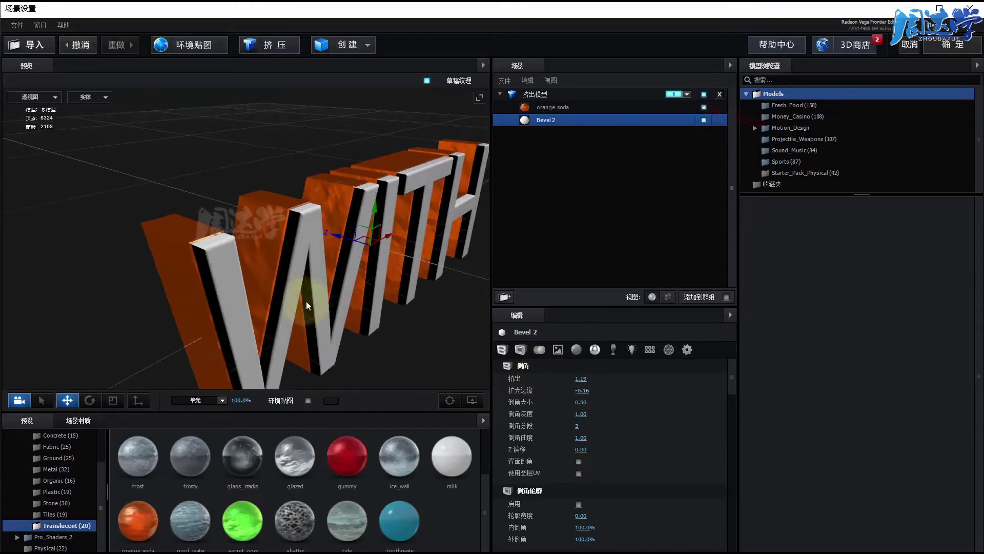
left_click_drag(306, 301, 308, 300)
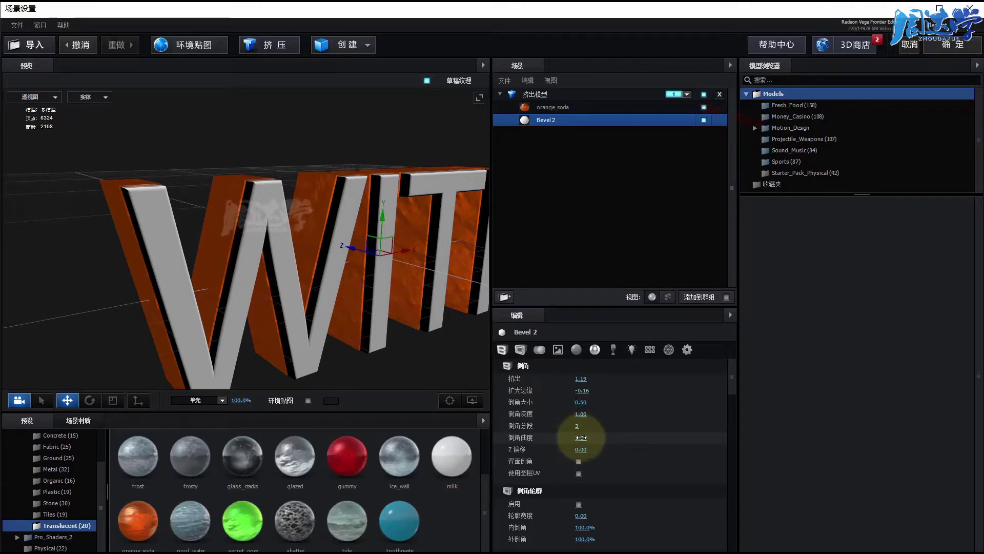
left_click_drag(591, 438, 576, 439)
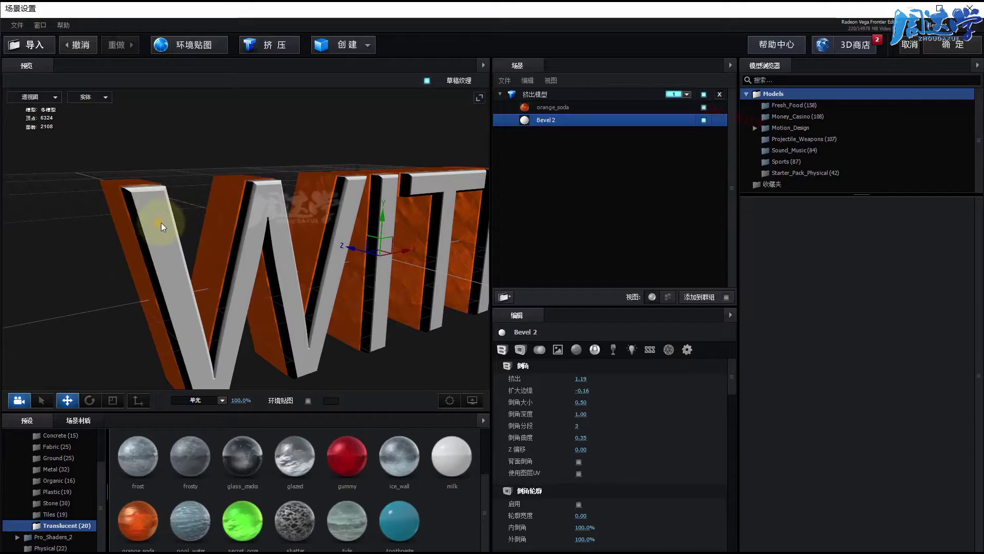
left_click_drag(161, 222, 186, 238)
left_click_drag(335, 297, 319, 322)
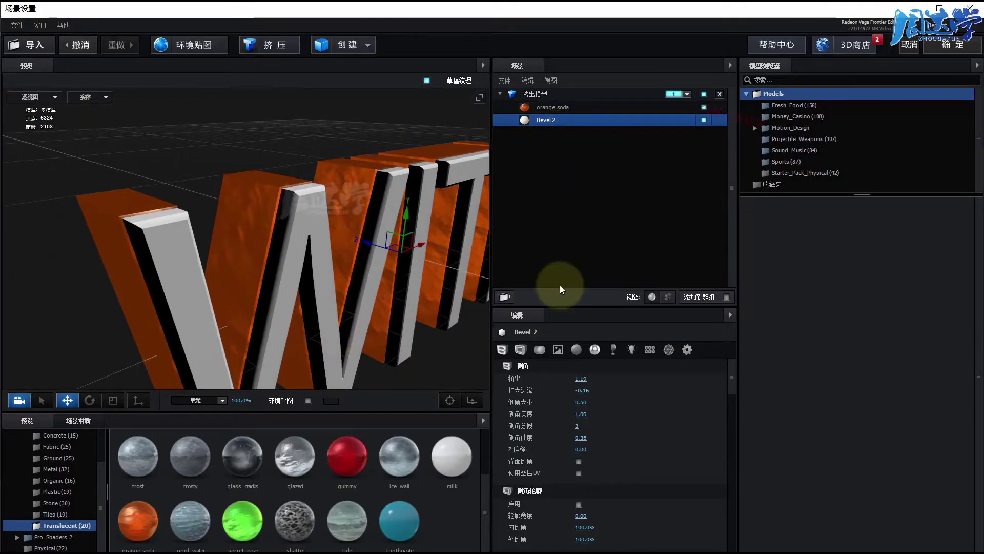
Raise the extrusion model's Bevel Copies to 3
left_click(532, 93)
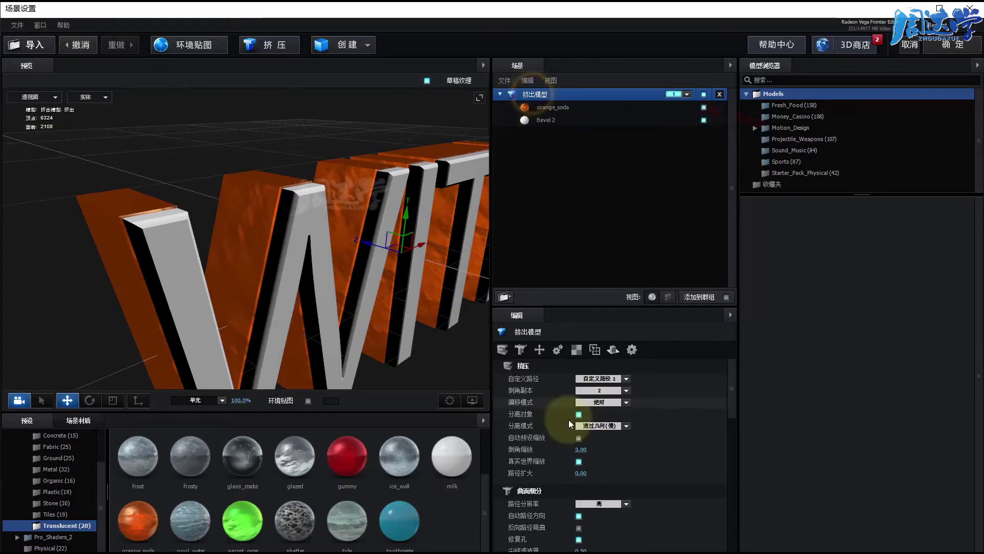
left_click(626, 392)
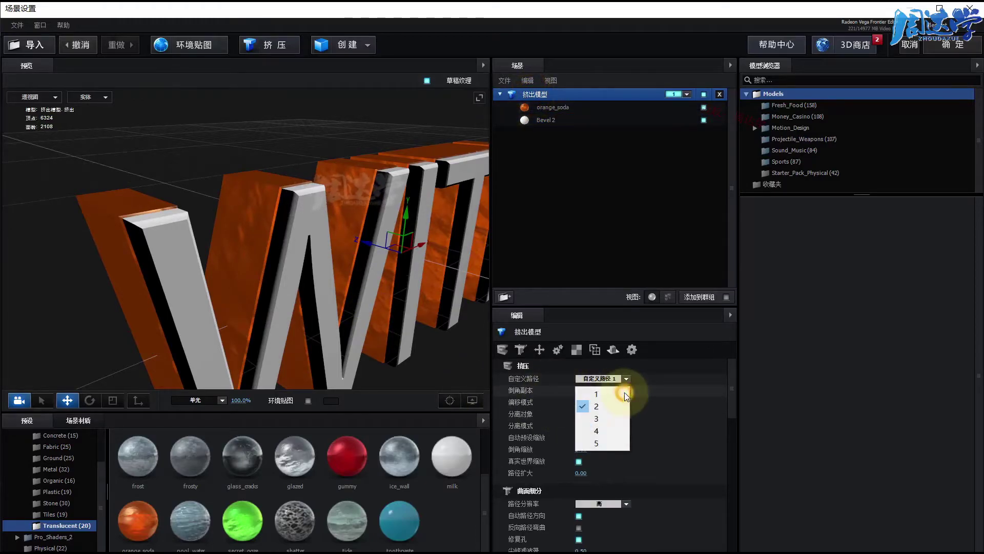
left_click(595, 419)
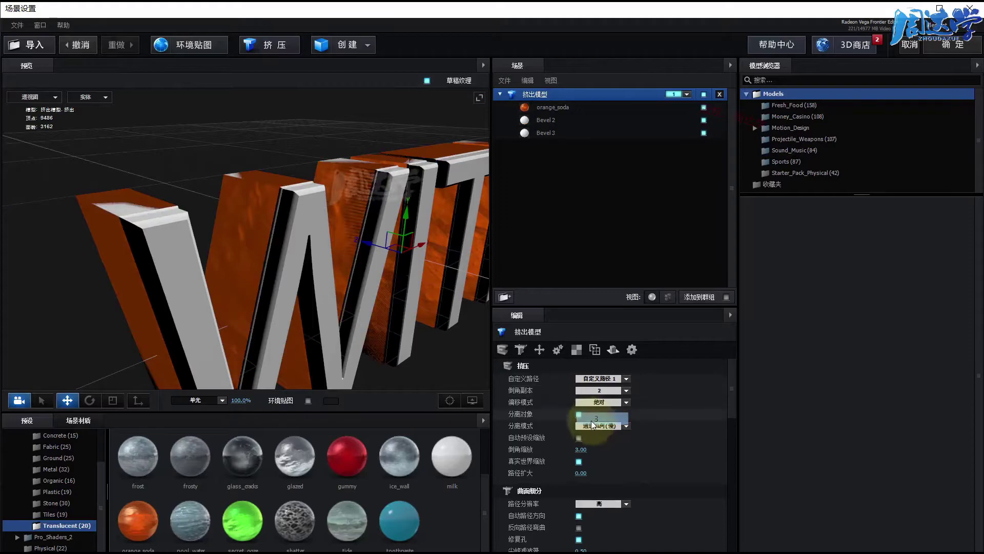
left_click(559, 132)
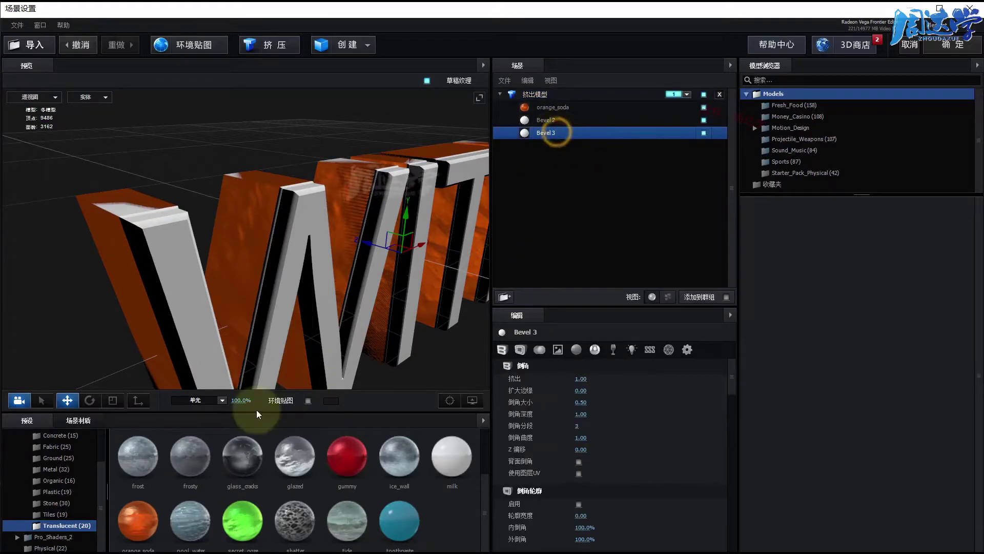
Apply milk to Bevel 2 and glass_cracks to Bevel 3
left_click(533, 120)
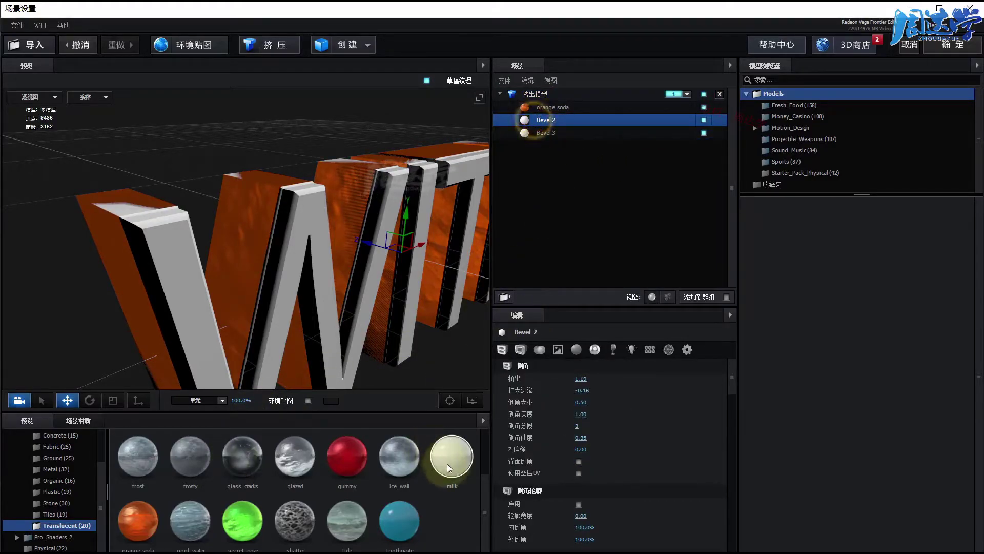
left_click_drag(593, 112, 590, 119)
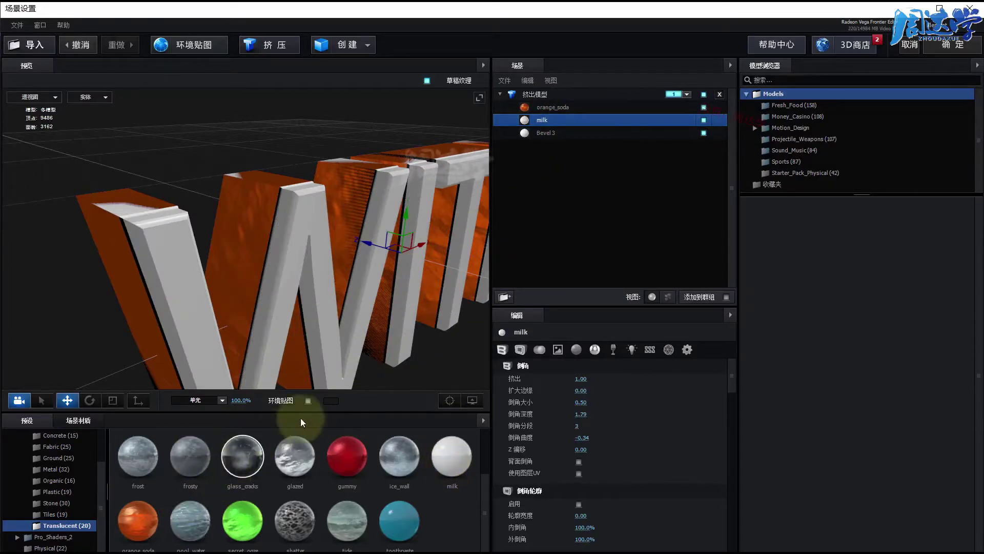
left_click_drag(284, 435, 486, 204)
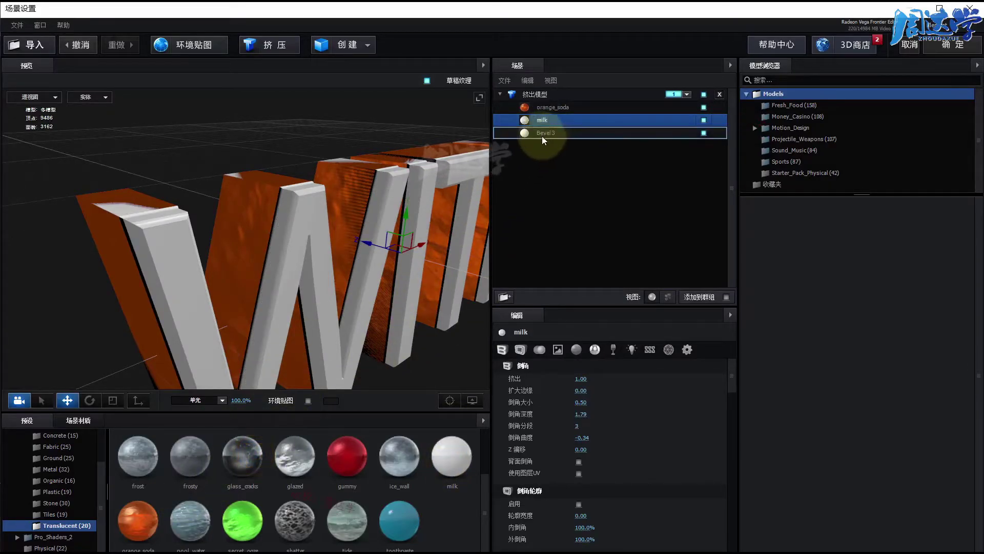
left_click_drag(546, 140, 580, 134)
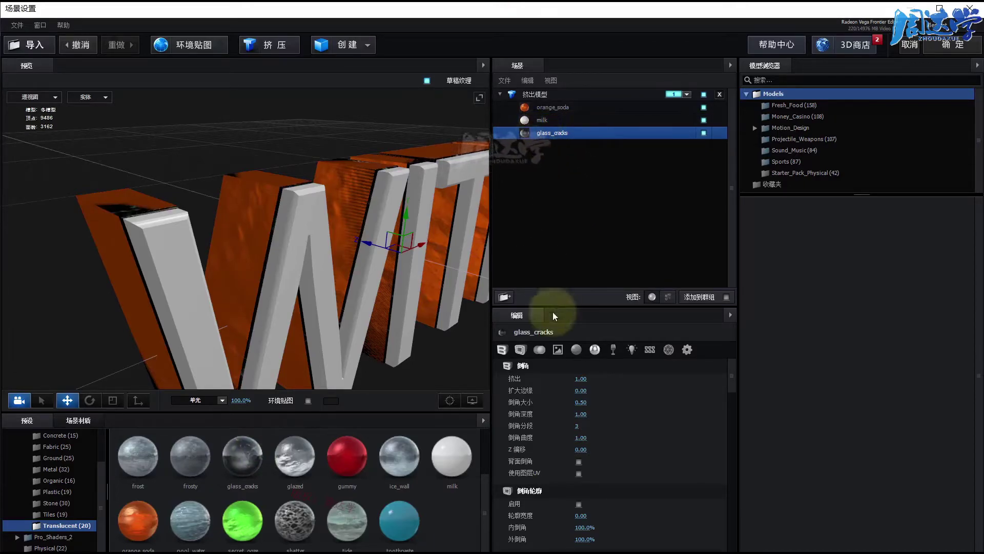
Set the glass_cracks bevel copy to Extrude 0.79, Expand Edges -0.81 and Z Offset 0.61
mouse_move(581, 379)
left_mouse_down()
mouse_move(574, 373)
mouse_move(575, 401)
mouse_move(612, 388)
mouse_move(576, 390)
left_mouse_up()
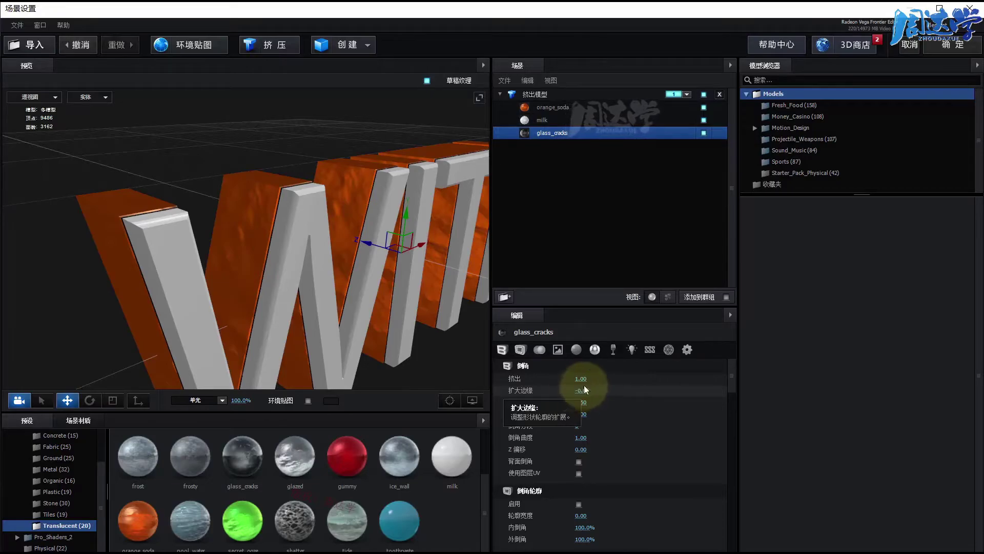
mouse_move(581, 378)
left_mouse_down()
mouse_move(610, 377)
mouse_move(570, 378)
left_mouse_up()
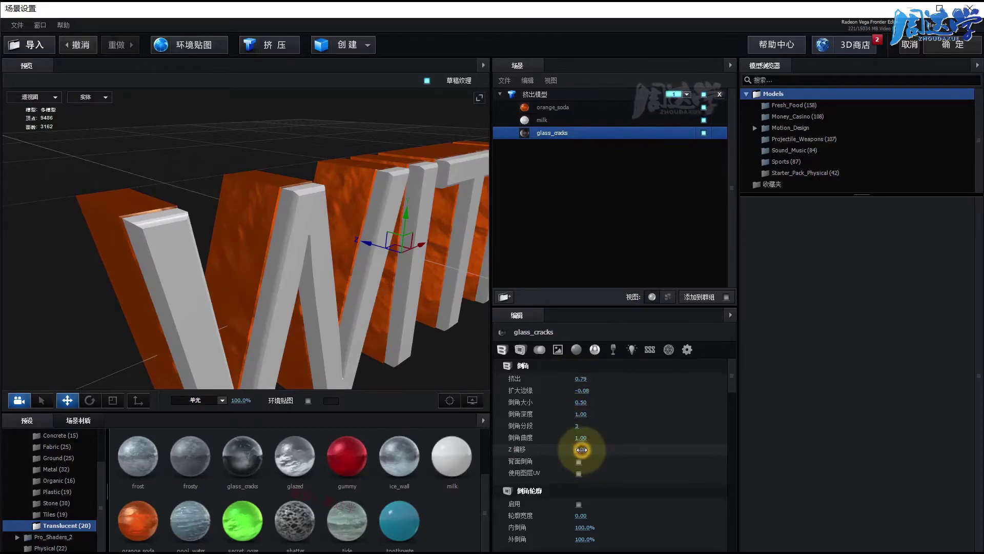
mouse_move(581, 449)
left_mouse_down()
mouse_move(692, 447)
mouse_move(536, 441)
left_mouse_up()
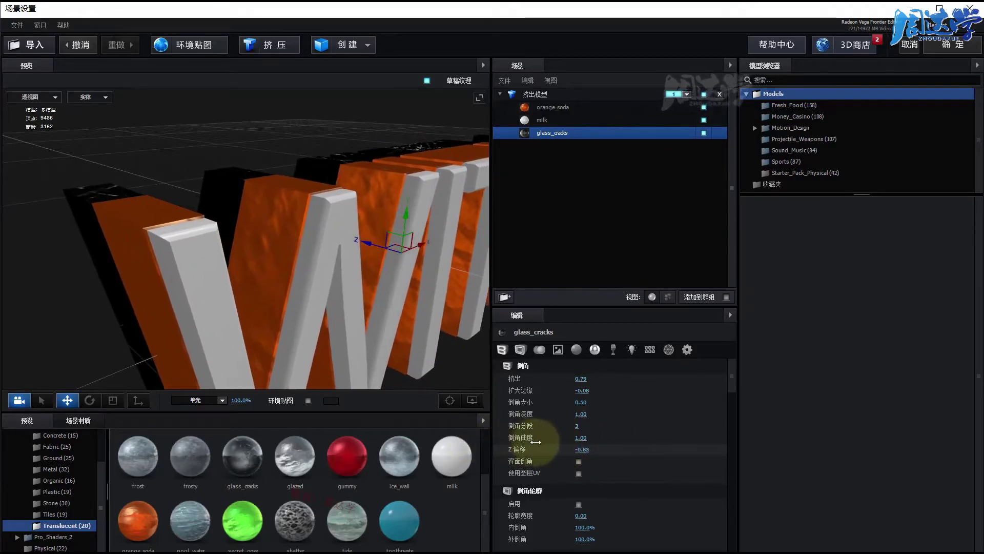
left_click_drag(535, 441, 650, 454)
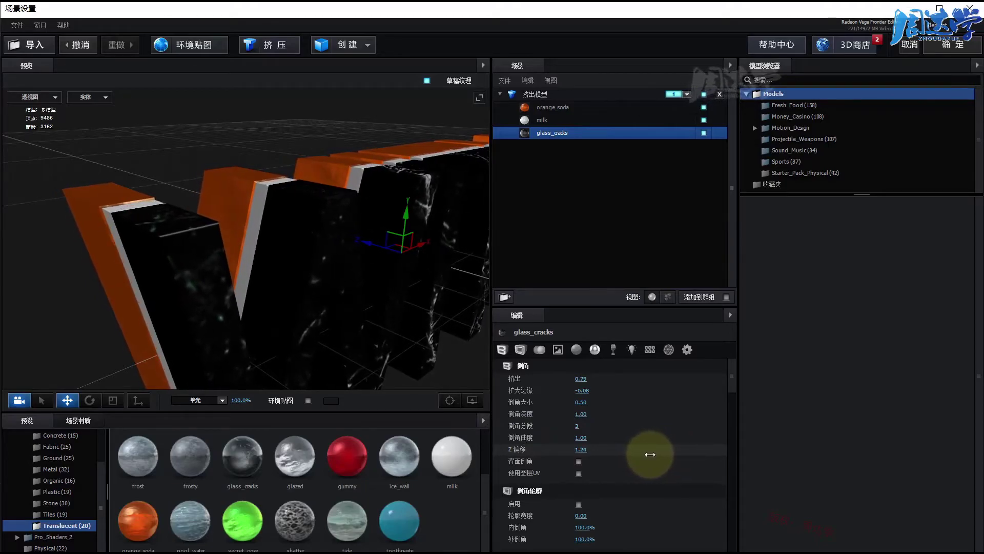
left_click_drag(156, 315, 59, 348)
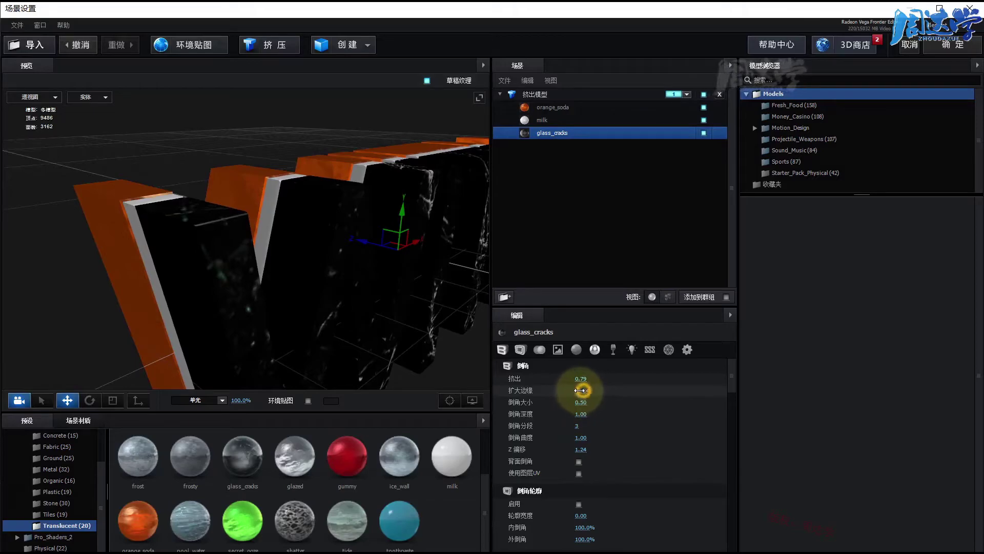
left_click_drag(581, 390, 543, 390)
left_click(580, 414)
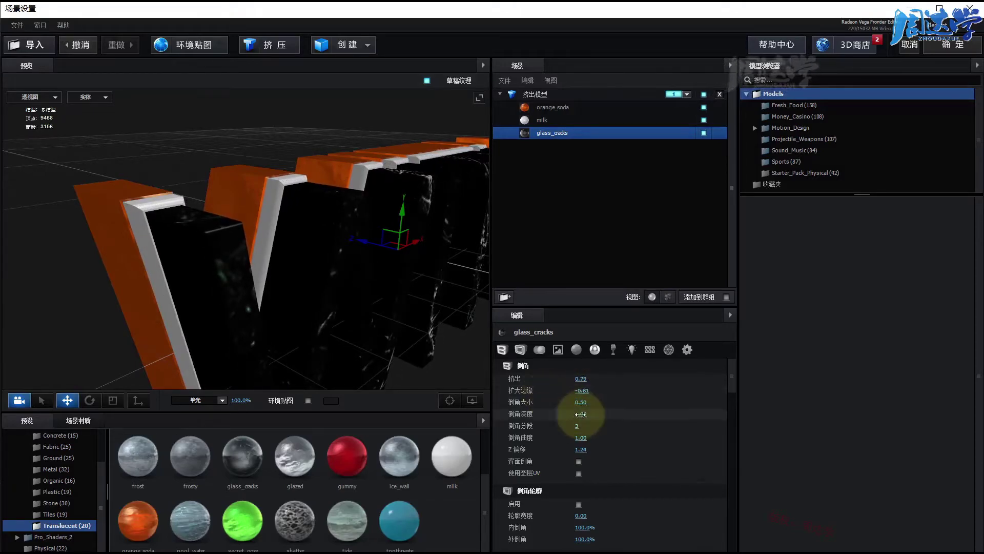
left_click_drag(581, 449, 554, 449)
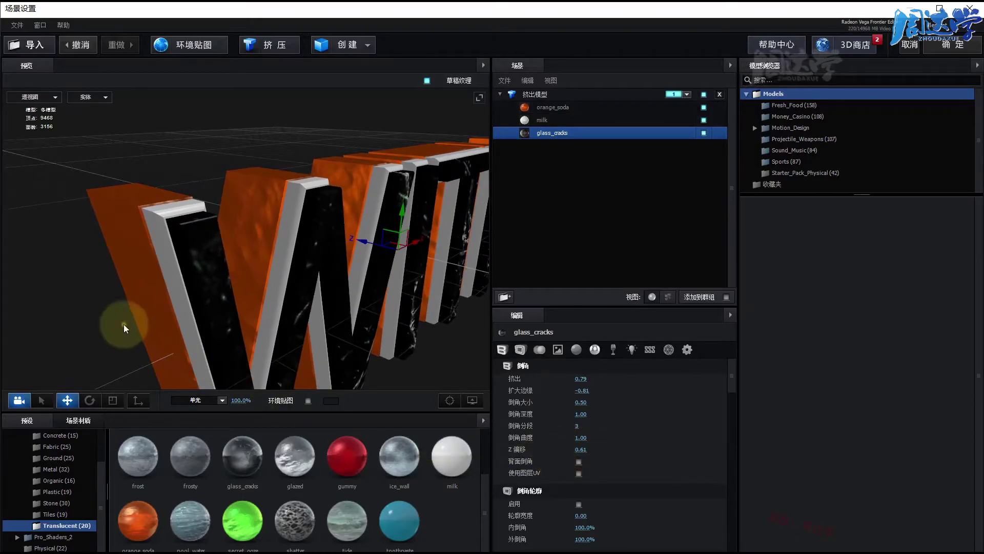
mouse_move(124, 324)
left_mouse_down()
mouse_move(402, 326)
mouse_move(299, 319)
left_mouse_up()
scroll(299, 319, "down", 3)
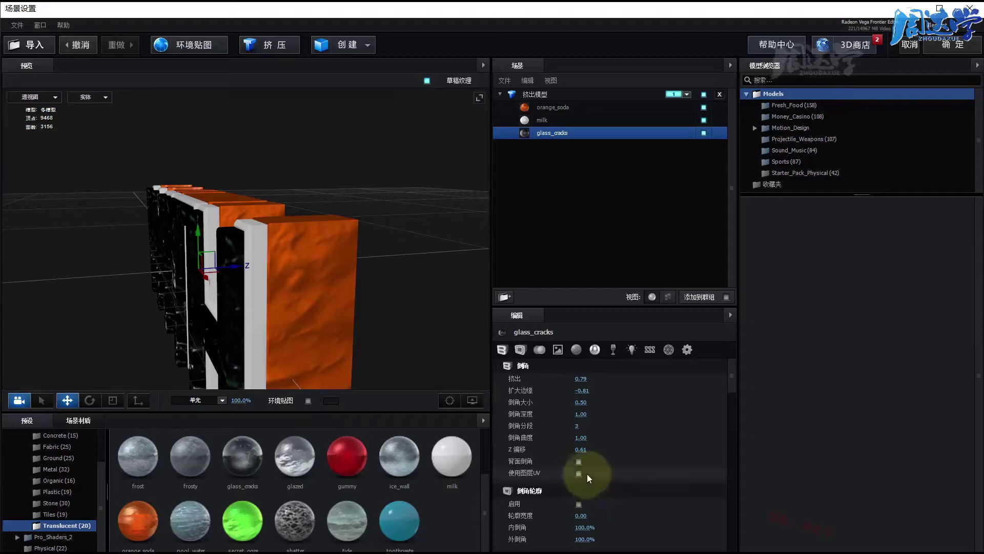
Enable Back Bevel on the orange_soda bevel copy
left_click(546, 106)
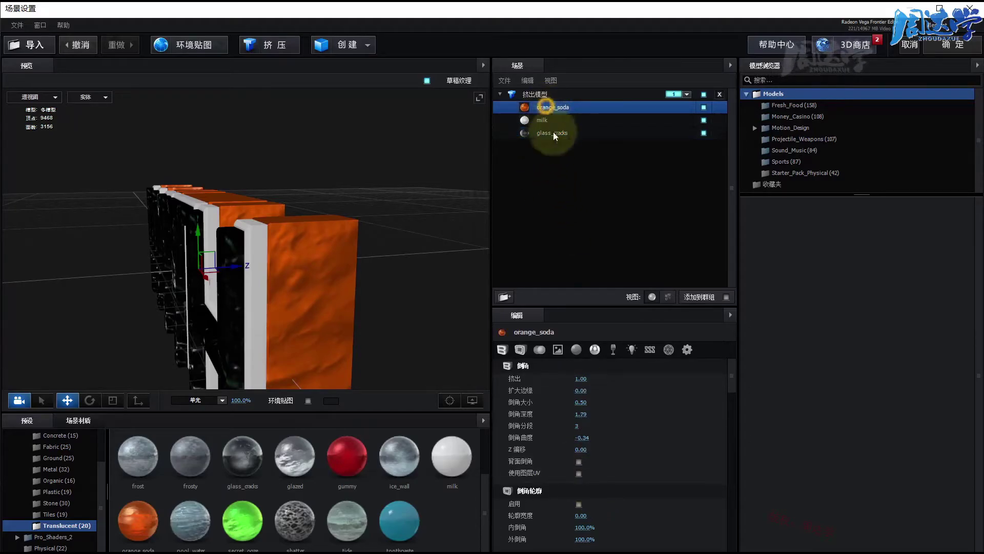
left_click(578, 461)
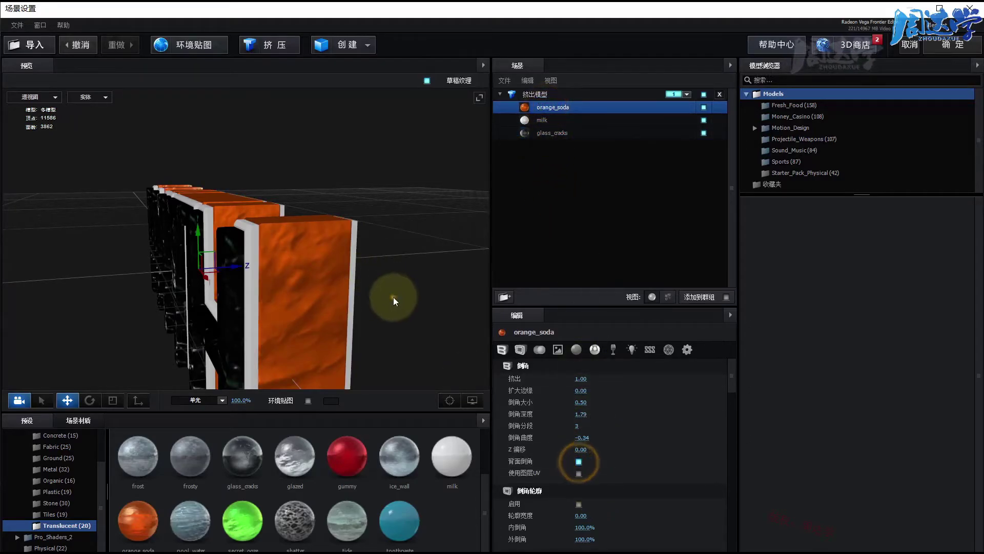
mouse_move(393, 297)
left_mouse_down()
mouse_move(321, 305)
mouse_move(375, 260)
mouse_move(391, 270)
left_mouse_up()
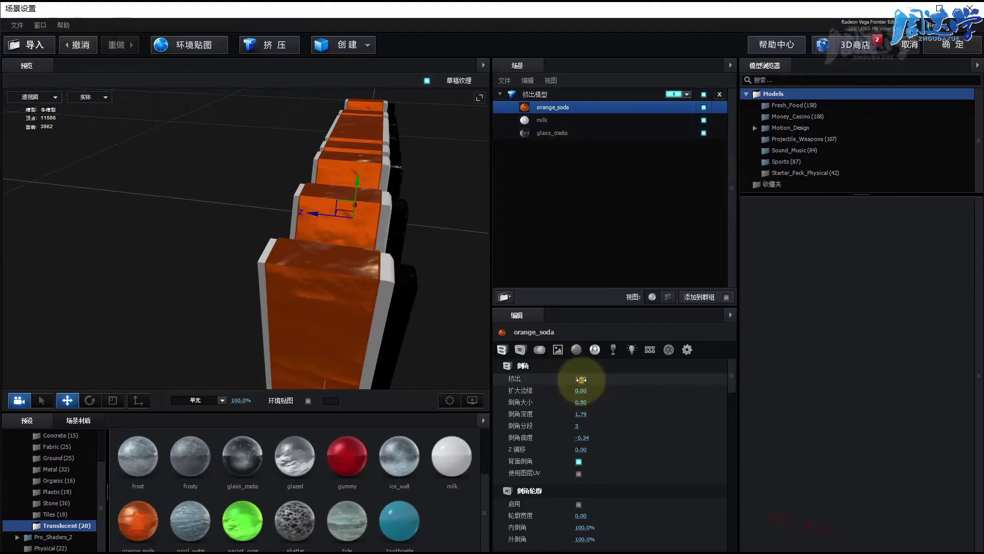
Lower orange_soda's extrusion, raise its bevel depth, and enable Back Bevel on the milk copy
left_click_drag(580, 379, 577, 402)
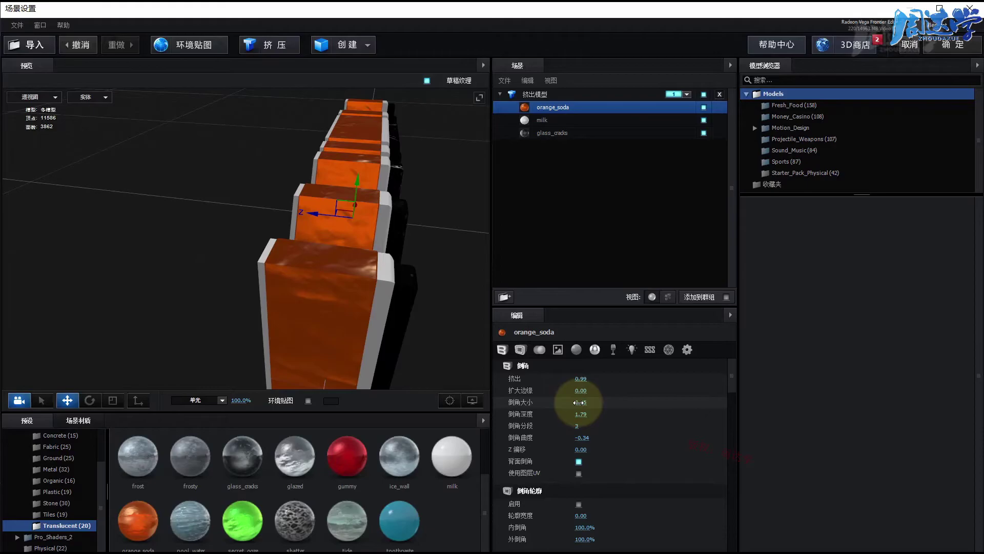
left_click_drag(581, 412, 424, 405)
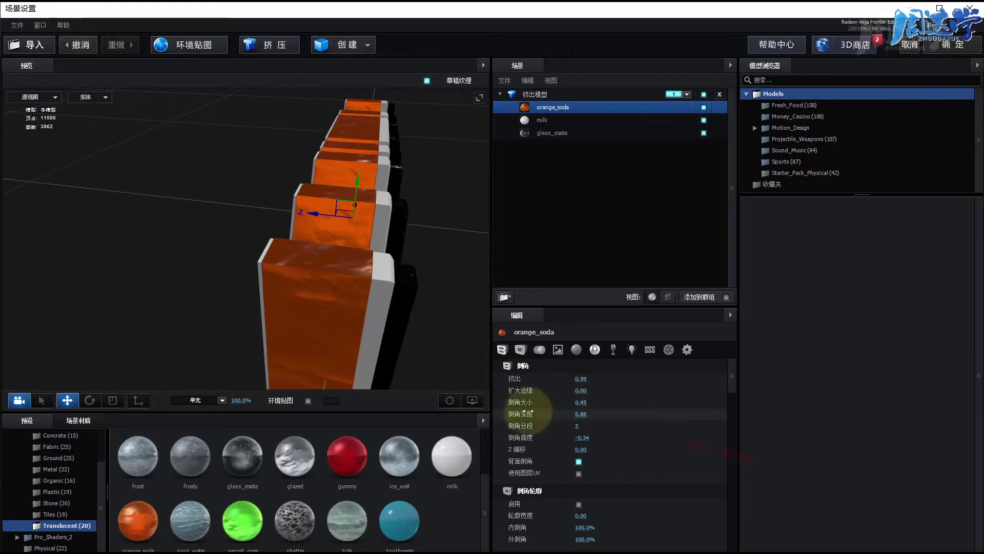
mouse_move(420, 309)
left_mouse_down()
mouse_move(461, 316)
mouse_move(659, 439)
left_mouse_up()
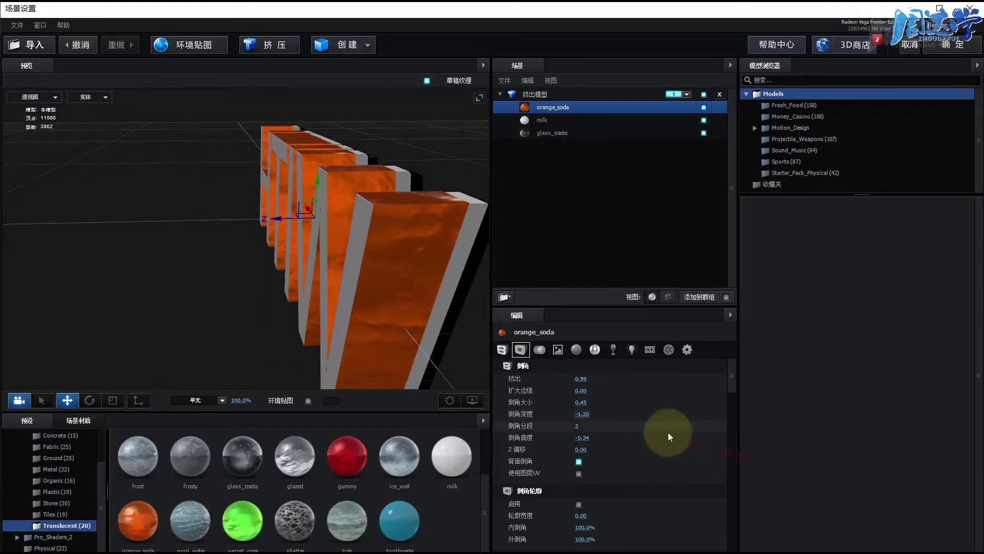
left_click_drag(601, 414, 708, 402)
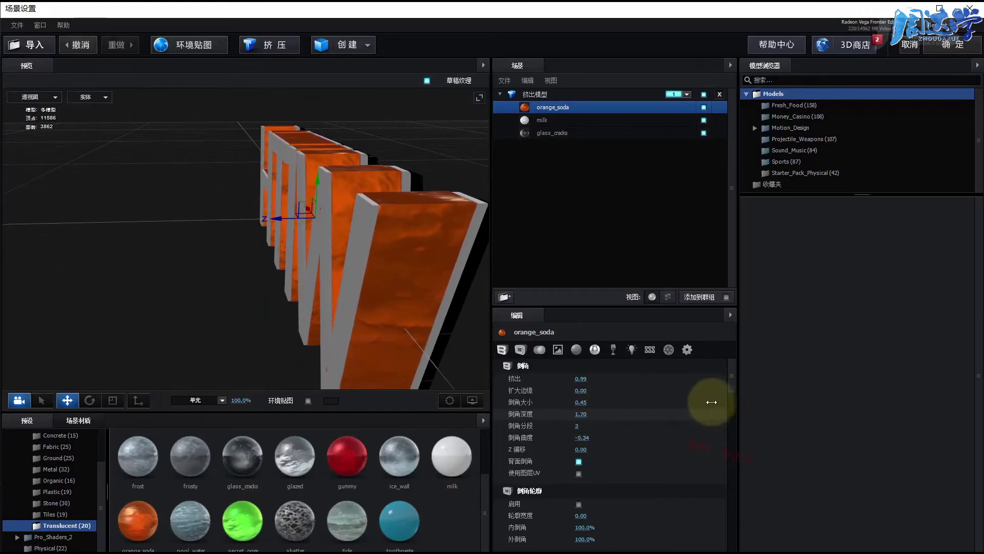
left_click(540, 121)
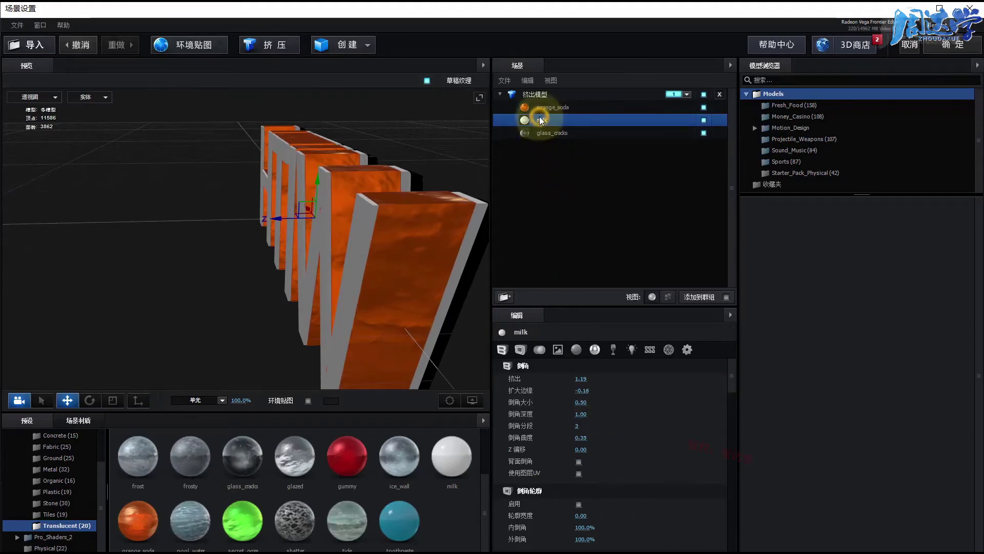
left_click(578, 461)
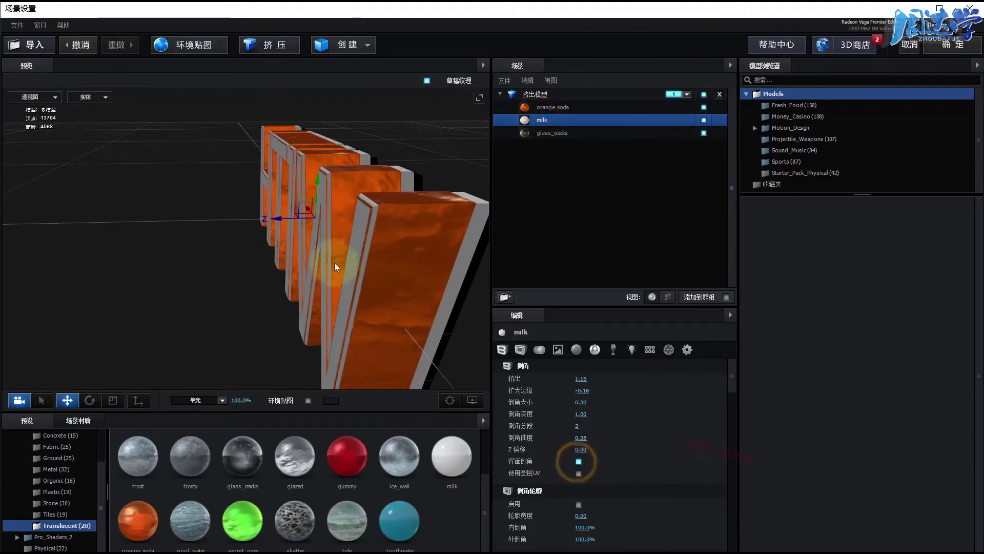
Refine orange_soda to extrusion 1.02, bevel size 0.47 and bevel depth 2.07
left_click(540, 109)
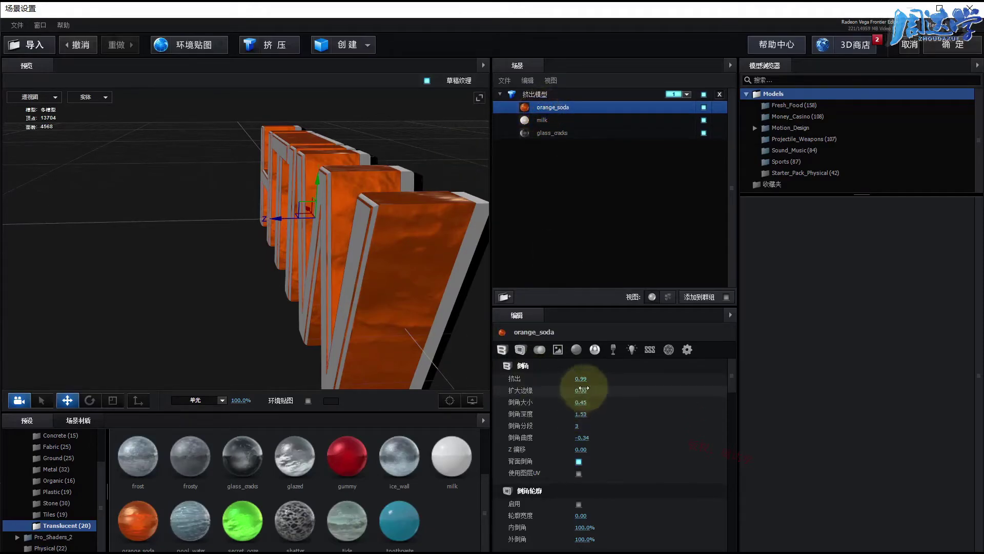
left_click_drag(579, 379, 581, 377)
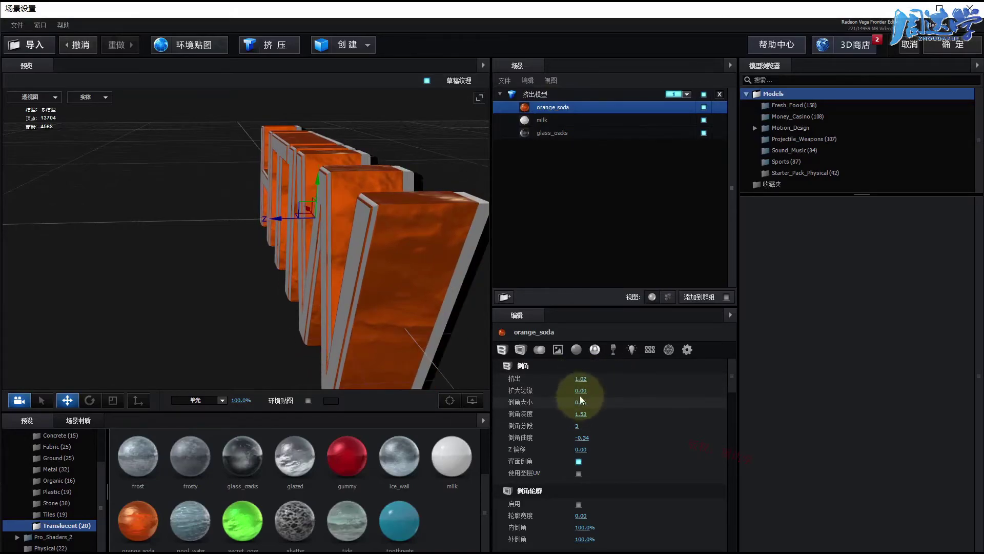
left_click_drag(579, 414, 609, 420)
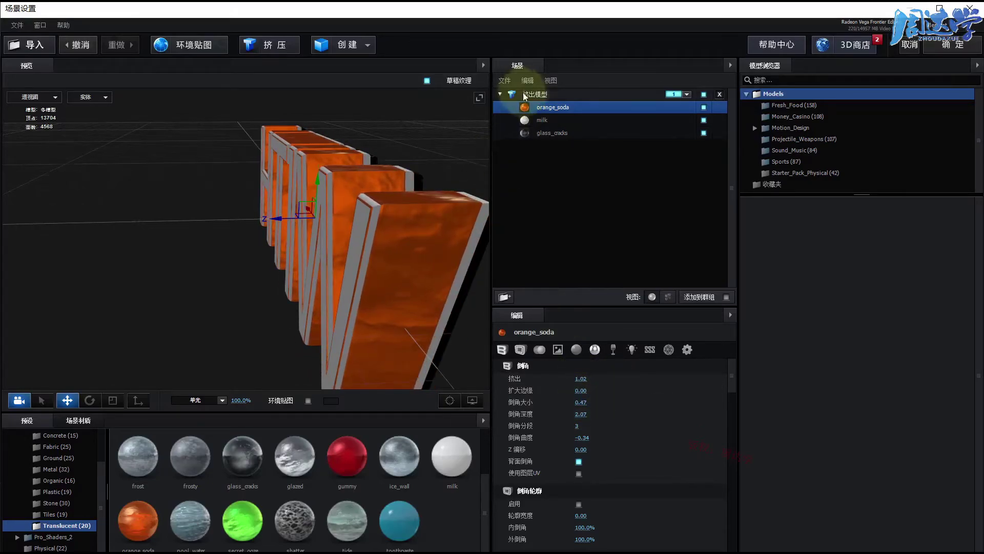
mouse_move(221, 281)
left_mouse_down()
mouse_move(175, 272)
mouse_move(248, 272)
mouse_move(151, 272)
left_mouse_up()
left_click_drag(389, 307, 391, 257)
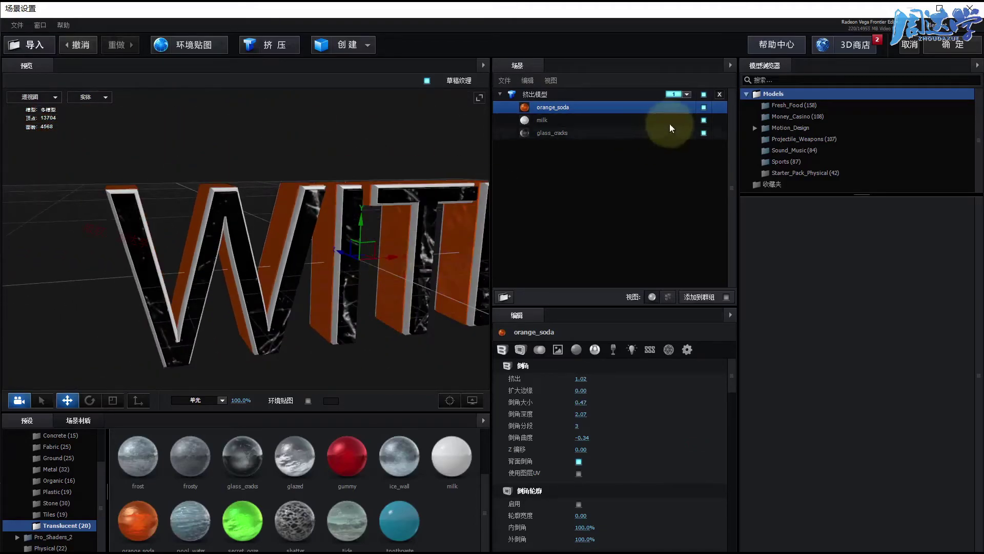
Delete the multi-material extruded model and create a fresh plain white WITH extrusion
left_click(545, 94)
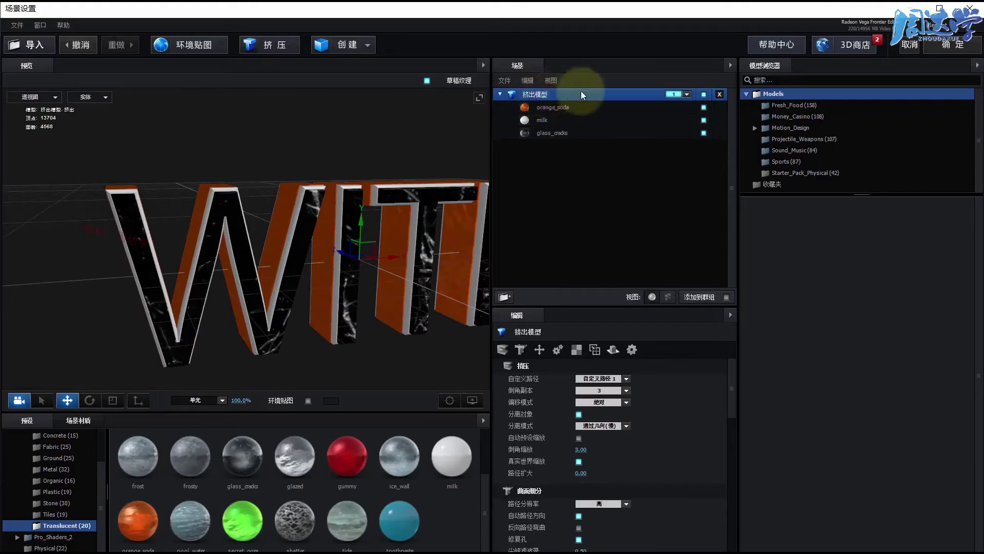
right_click(568, 96)
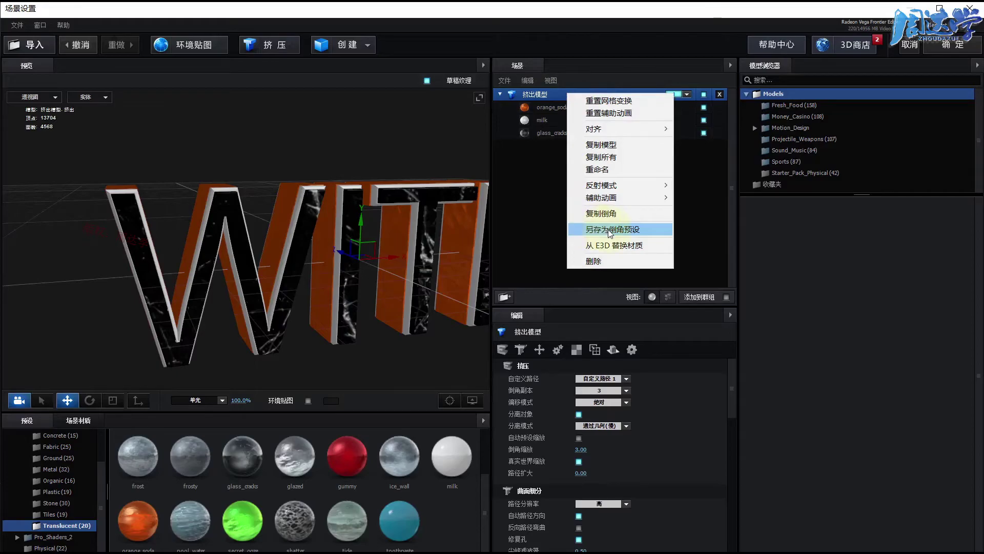
left_click(553, 231)
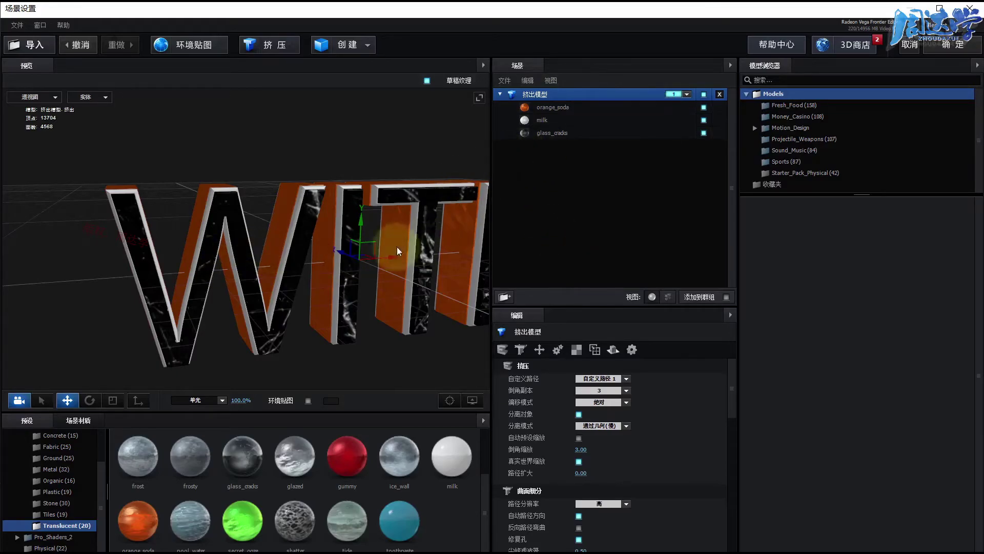
left_click(719, 94)
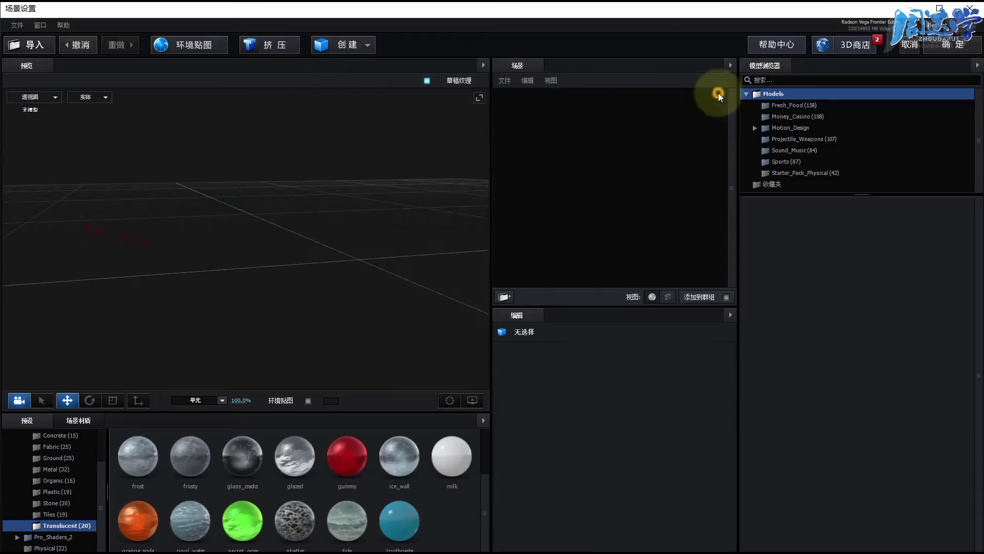
left_click(273, 46)
mouse_move(276, 290)
left_mouse_down()
mouse_move(385, 269)
mouse_move(393, 276)
left_mouse_up()
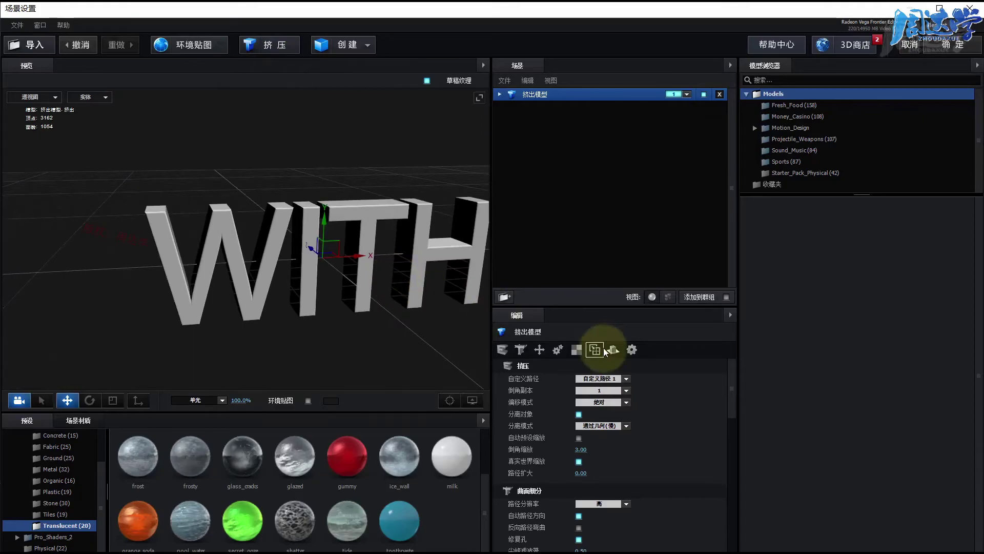
Set 倒角副本 (bevel copies) to 5 and select Bevel 1
left_click(501, 94)
left_click(598, 390)
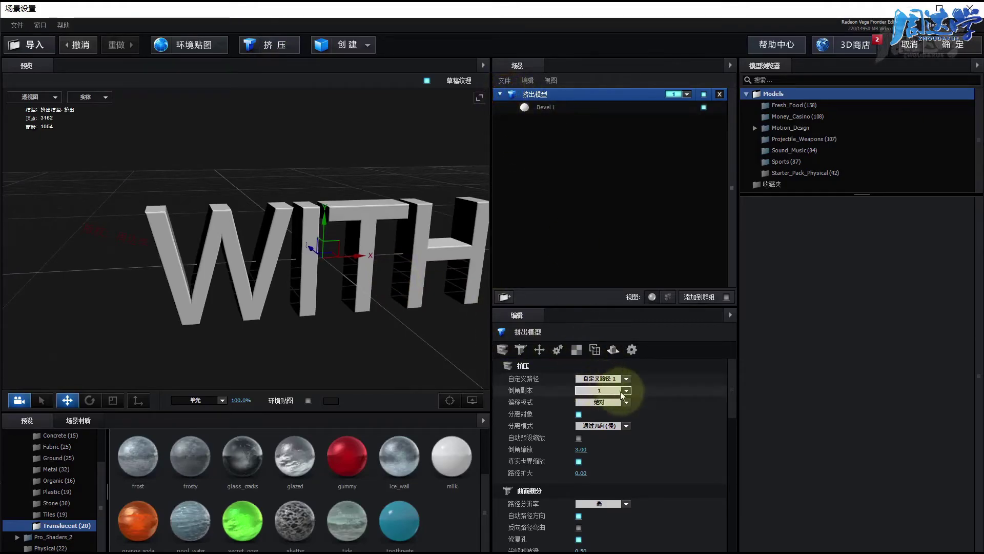
left_click(627, 390)
left_click(601, 443)
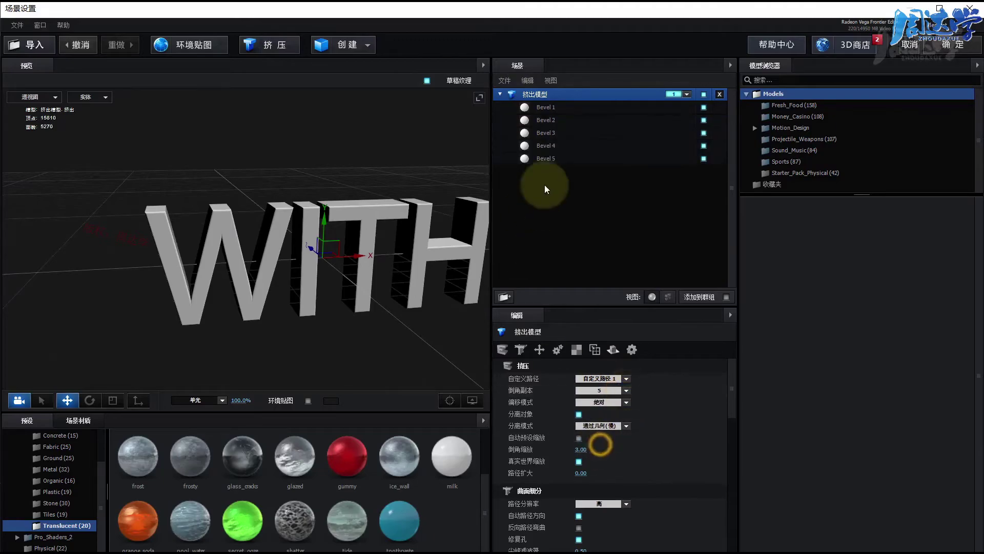
left_click(542, 108)
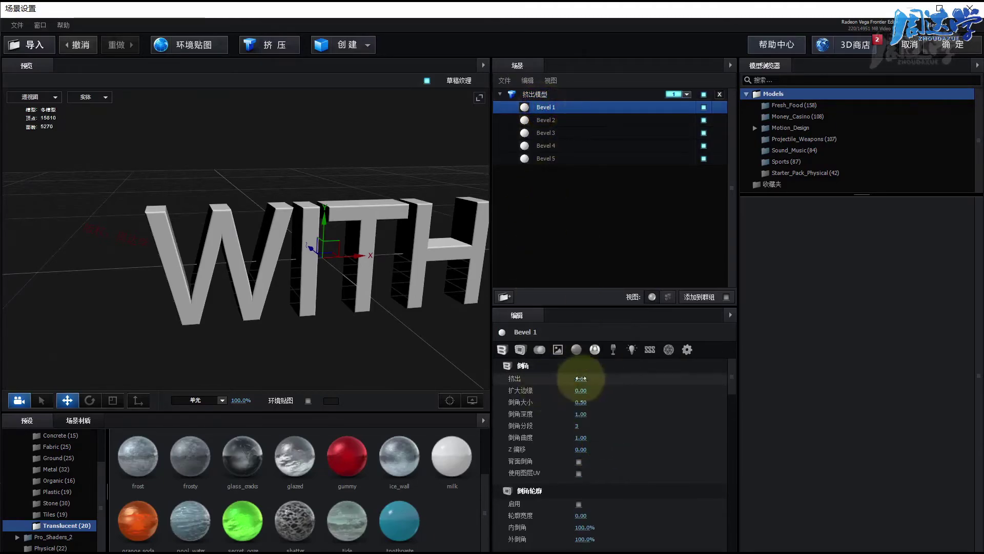
Give Bevel 1 extrusion 10.31, and Bevel 2 extrusion 5.31 with Z offset -5.39
left_click_drag(584, 382, 953, 399)
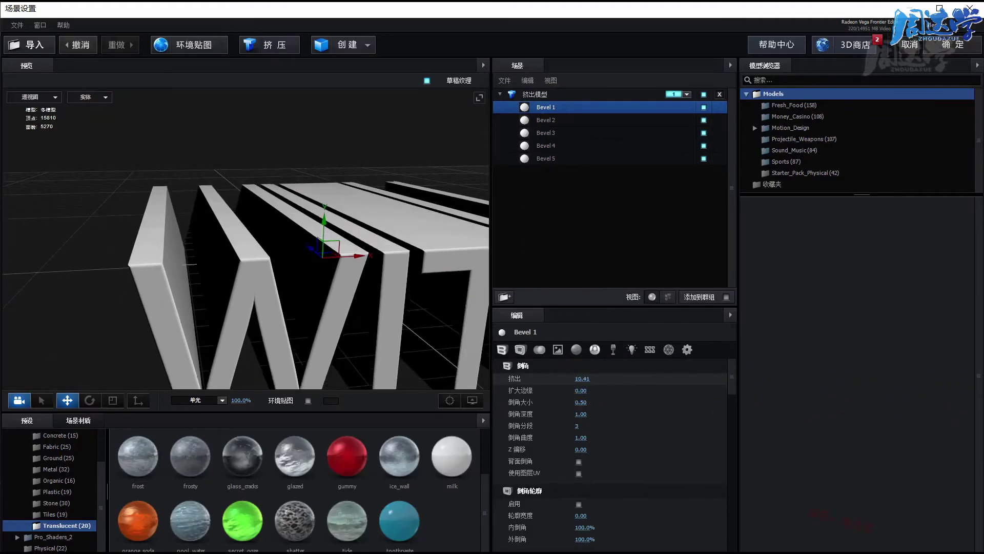
left_click_drag(953, 399, 666, 397)
left_click(548, 121)
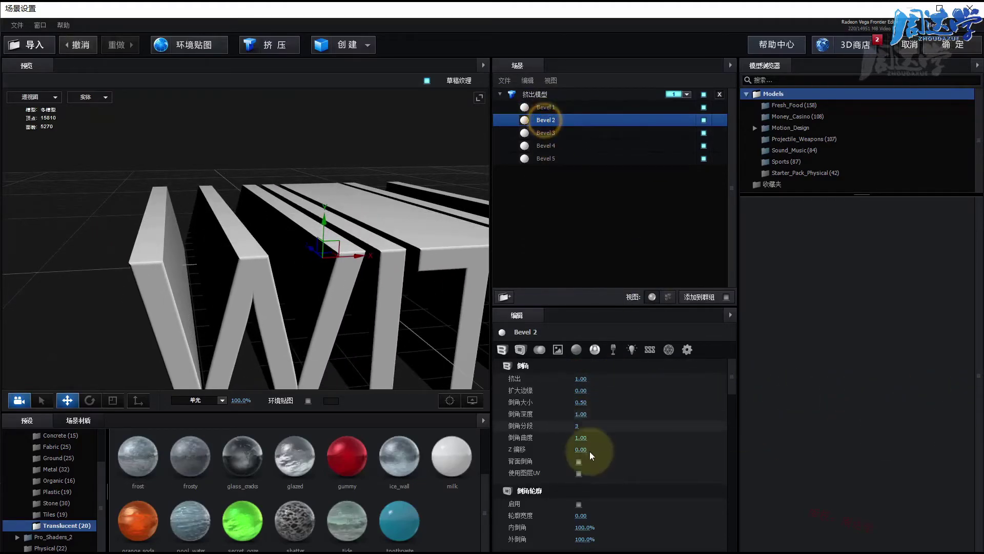
mouse_move(580, 450)
left_mouse_down()
mouse_move(399, 429)
mouse_move(459, 413)
left_mouse_up()
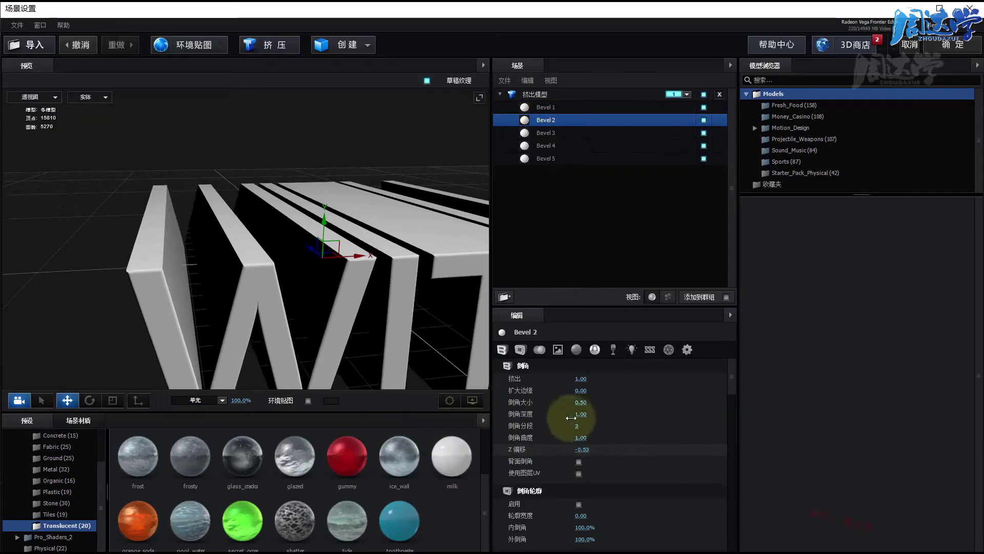
left_click_drag(256, 268, 373, 306)
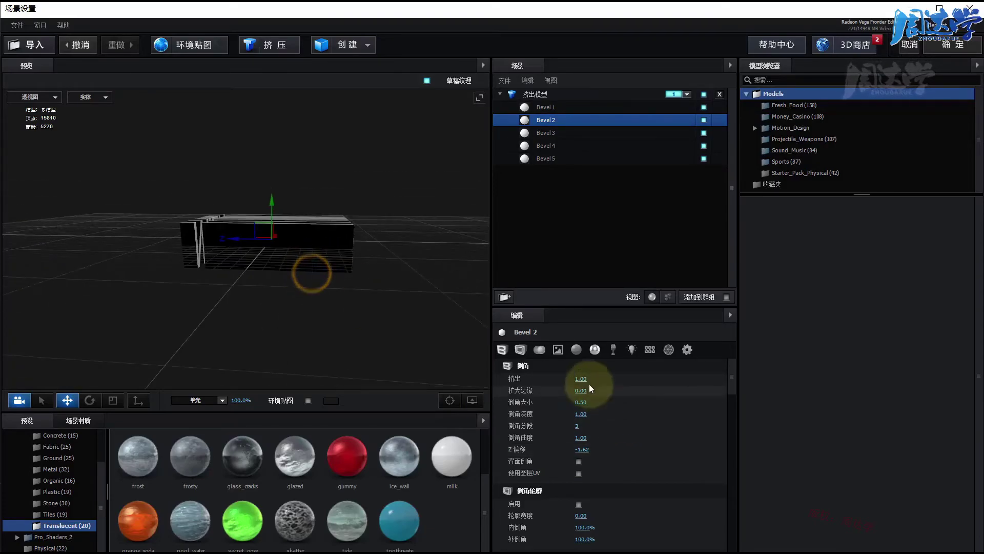
left_click_drag(608, 381, 792, 388)
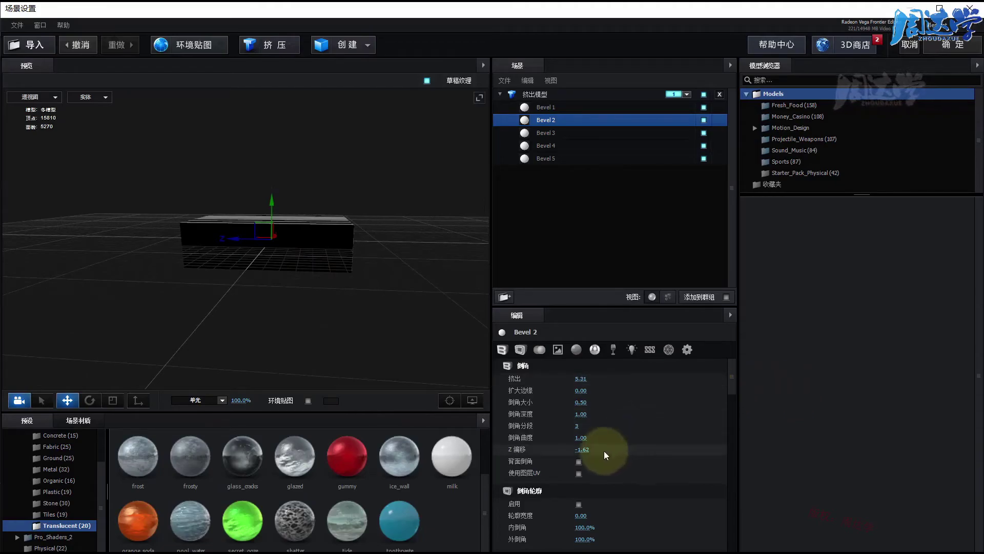
left_click_drag(582, 449, 507, 435)
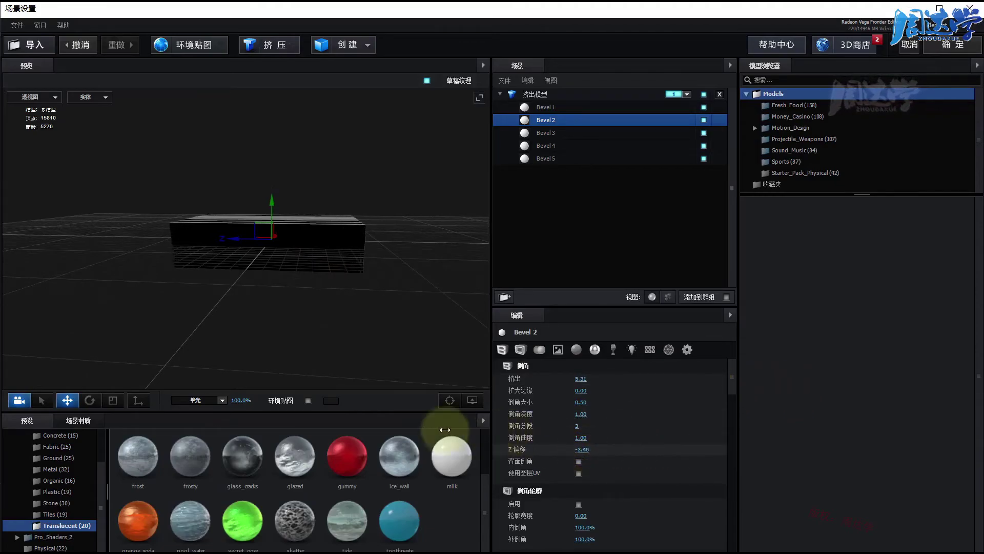
mouse_move(582, 449)
left_mouse_down()
mouse_move(473, 444)
mouse_move(565, 453)
left_mouse_up()
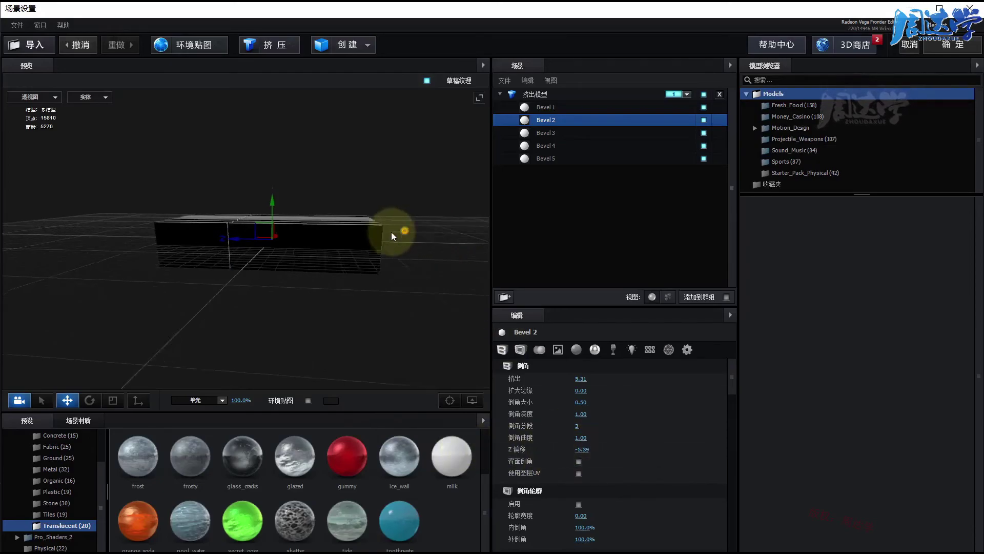
mouse_move(392, 231)
left_mouse_down()
mouse_move(358, 230)
mouse_move(482, 200)
left_mouse_up()
Give Bevel 3 extrusion 8.15 and Z offset 10.73
left_click(545, 132)
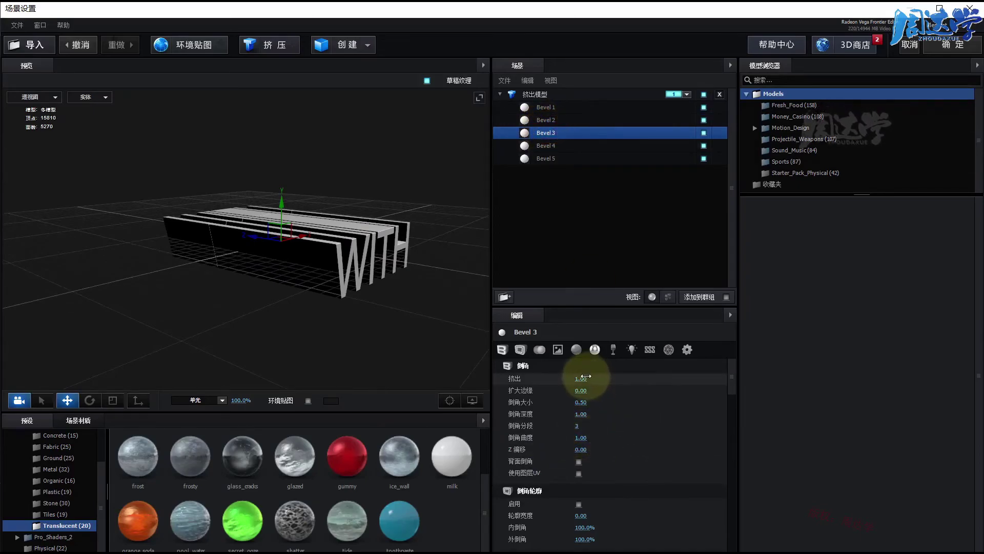
left_click_drag(617, 377, 884, 379)
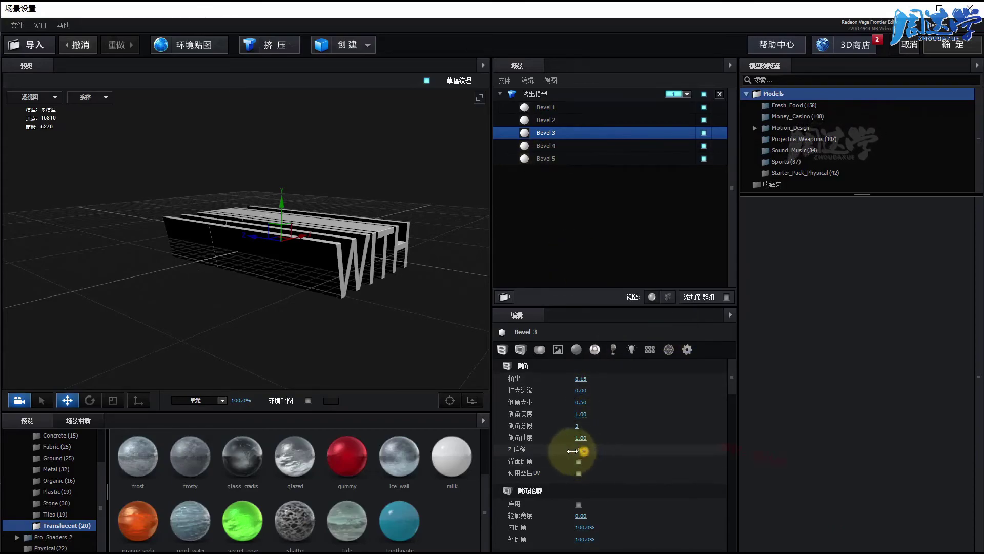
mouse_move(572, 451)
left_mouse_down()
mouse_move(982, 403)
mouse_move(646, 340)
left_mouse_up()
left_click_drag(340, 325, 291, 323)
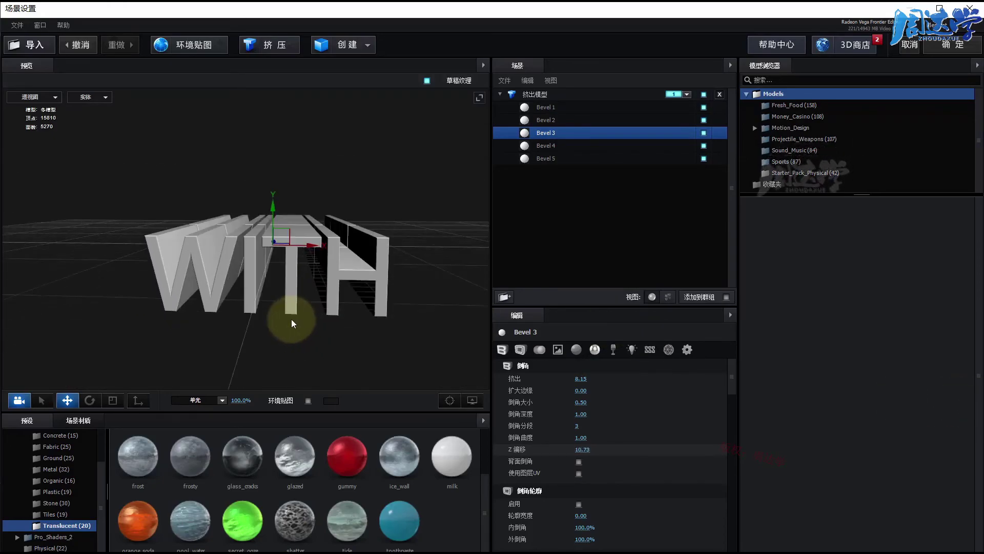
Apply the Element 3D scene, show the camera layer, and orbit the camera to a low angle
left_click(957, 46)
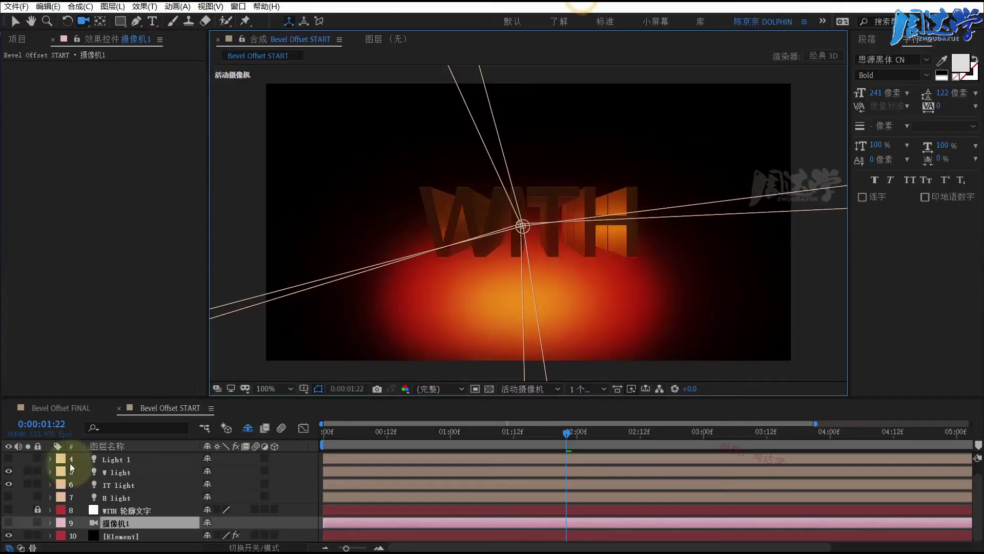
left_click(8, 522)
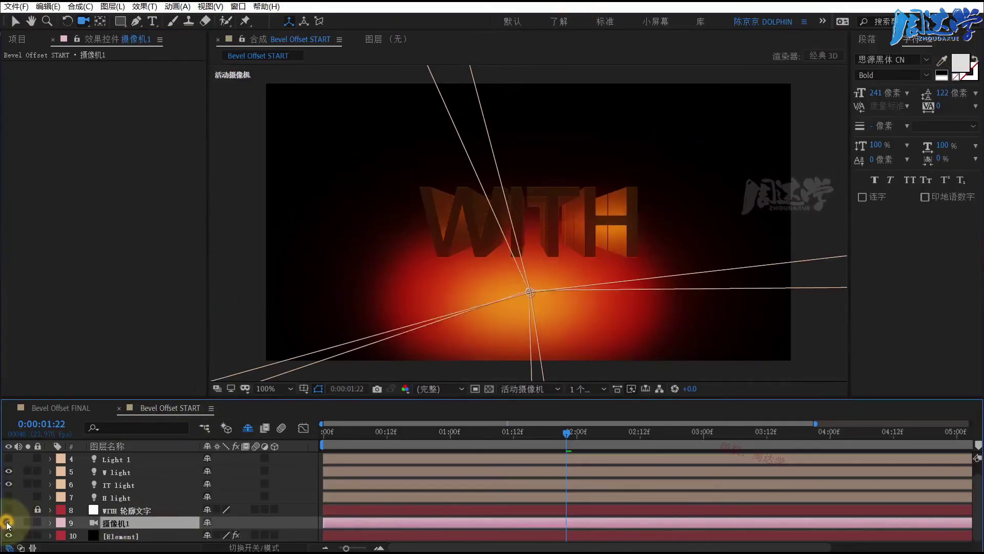
mouse_move(593, 268)
left_mouse_down()
mouse_move(502, 274)
mouse_move(616, 265)
left_mouse_up()
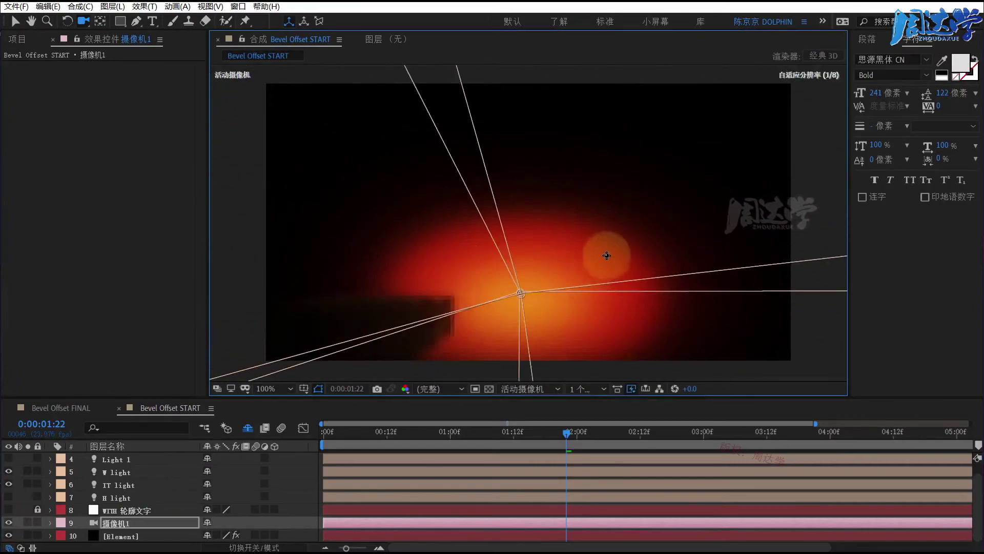
left_click_drag(616, 265, 340, 412)
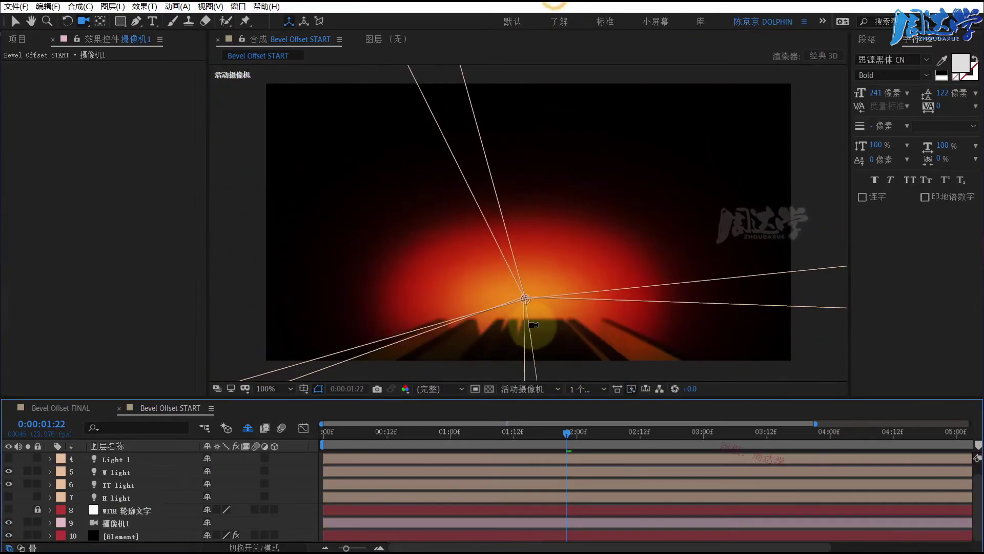
Open the Bevel Offset FINAL composition and scrub to frame 7
left_click(54, 406)
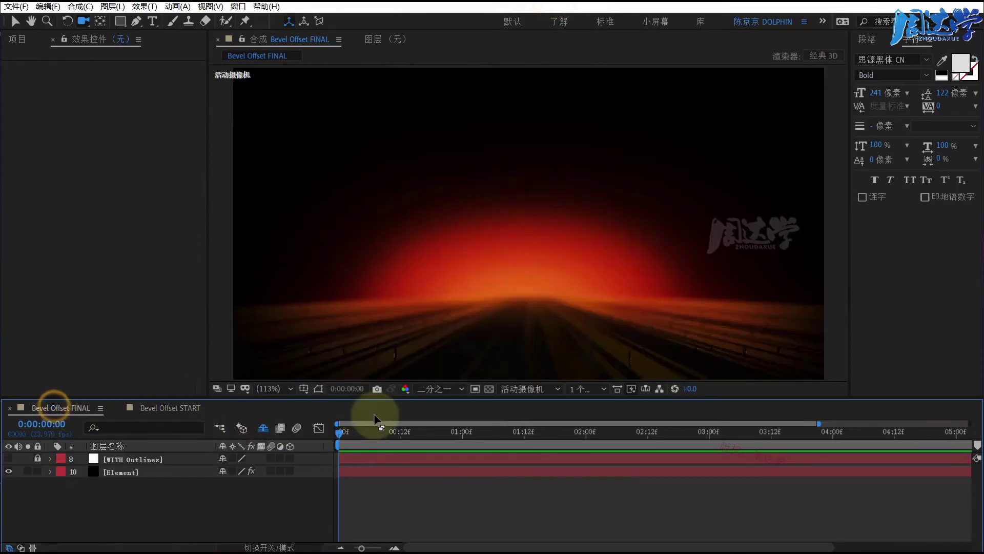
left_click(339, 432)
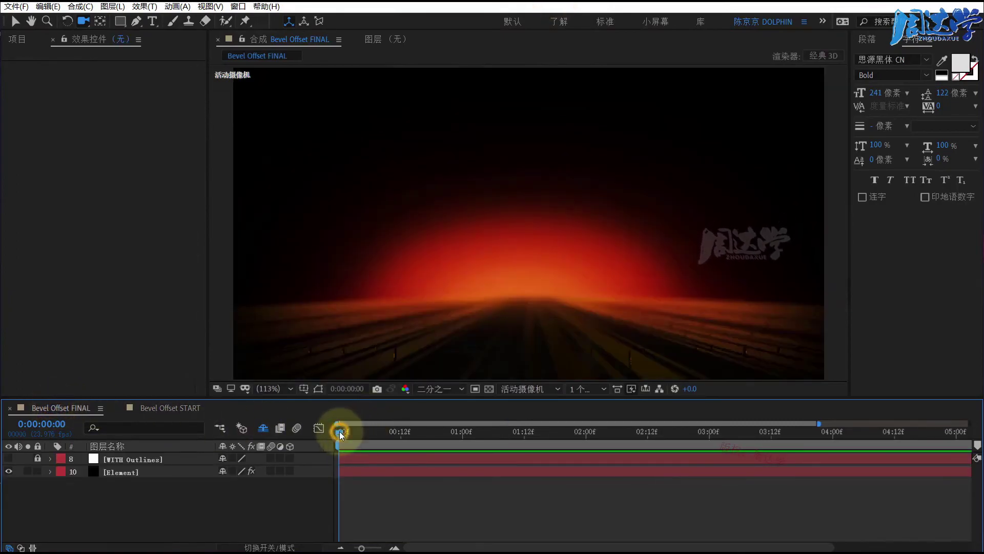
left_click_drag(340, 431, 864, 432)
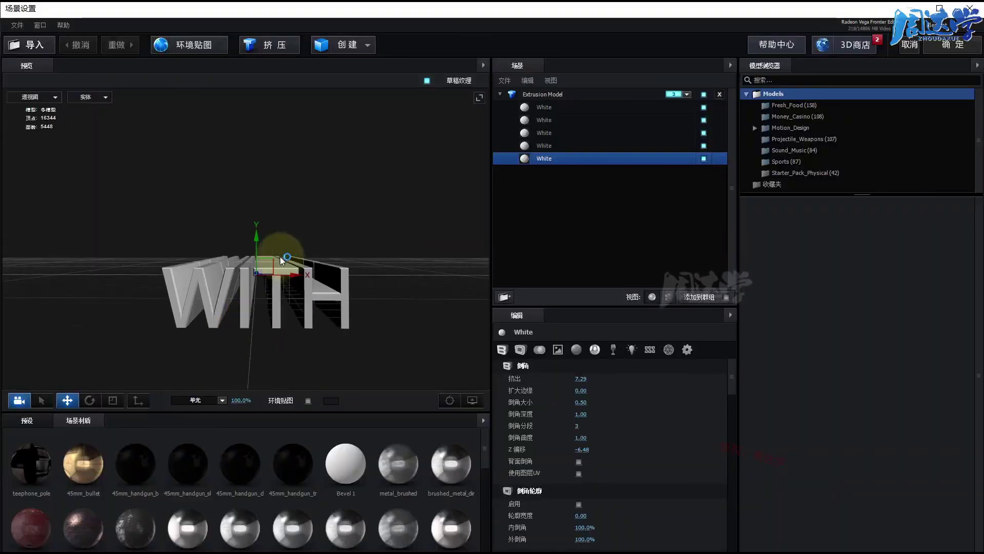
Inspect the FINAL scene's Extrusion Model bevel copies and confirm the last White copy's Z offset -6.48
scroll(256, 310, "up", 2)
scroll(260, 313, "up", 3)
scroll(259, 314, "down", 3)
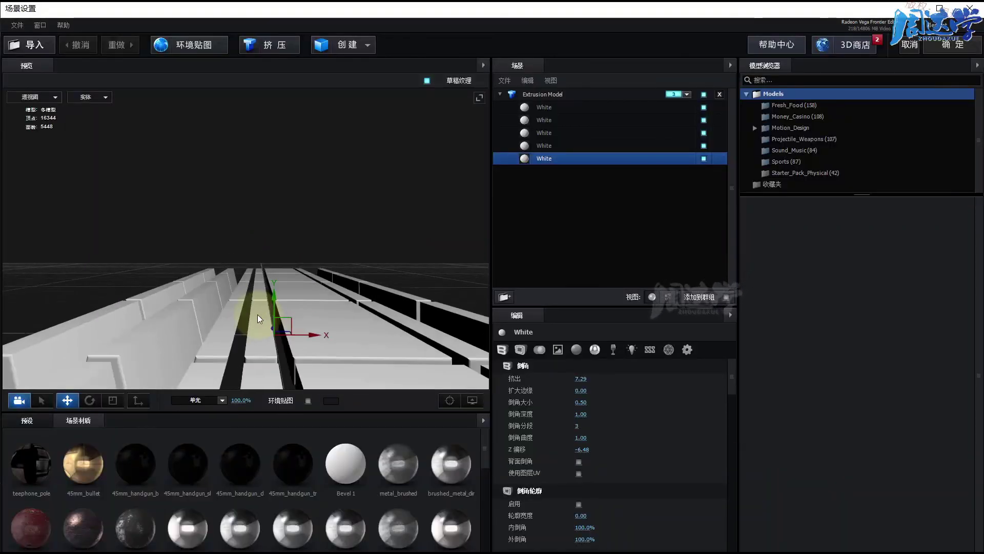
scroll(258, 315, "down", 2)
mouse_move(254, 317)
left_mouse_down()
mouse_move(199, 324)
mouse_move(334, 344)
mouse_move(262, 330)
mouse_move(235, 342)
mouse_move(220, 267)
mouse_move(225, 312)
left_mouse_up()
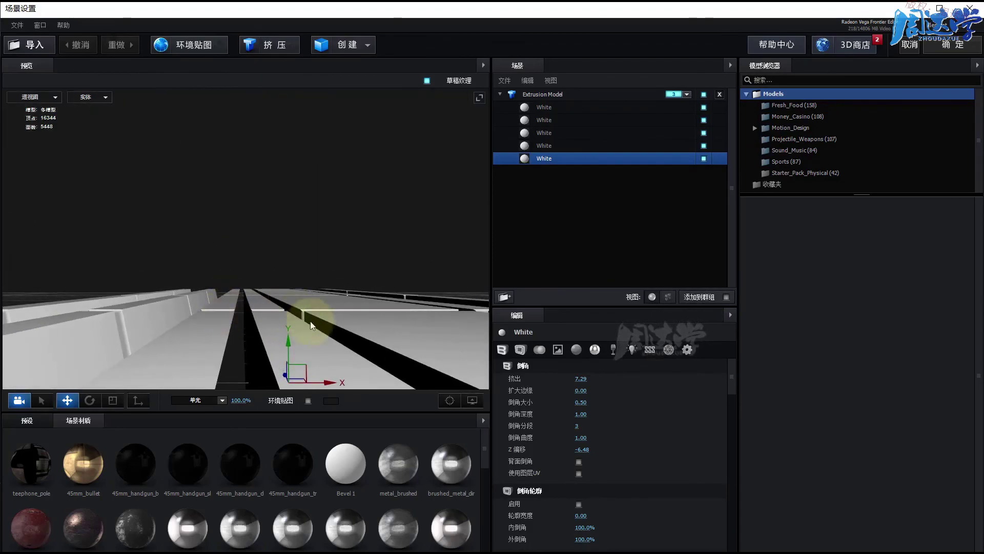
left_click(518, 331)
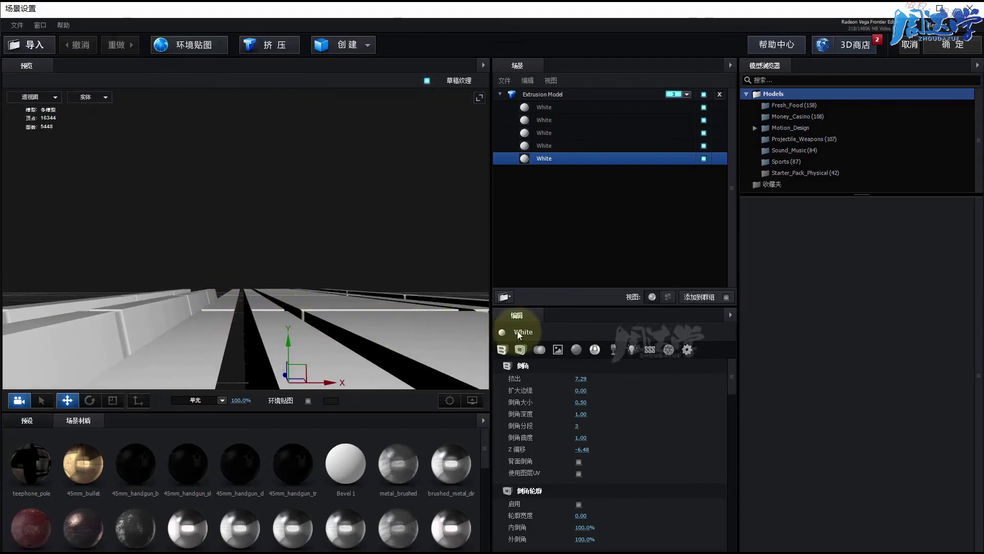
left_click(540, 94)
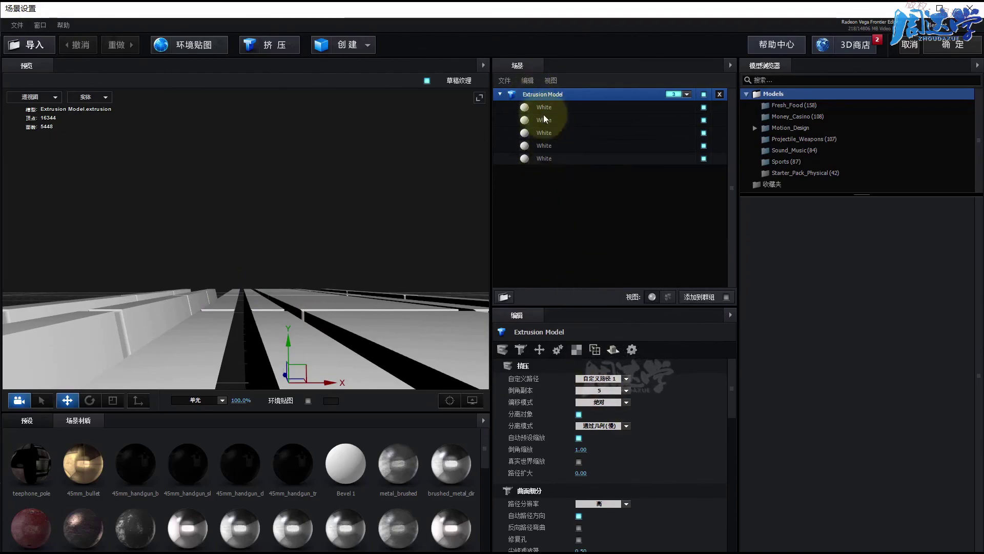
left_click(559, 160)
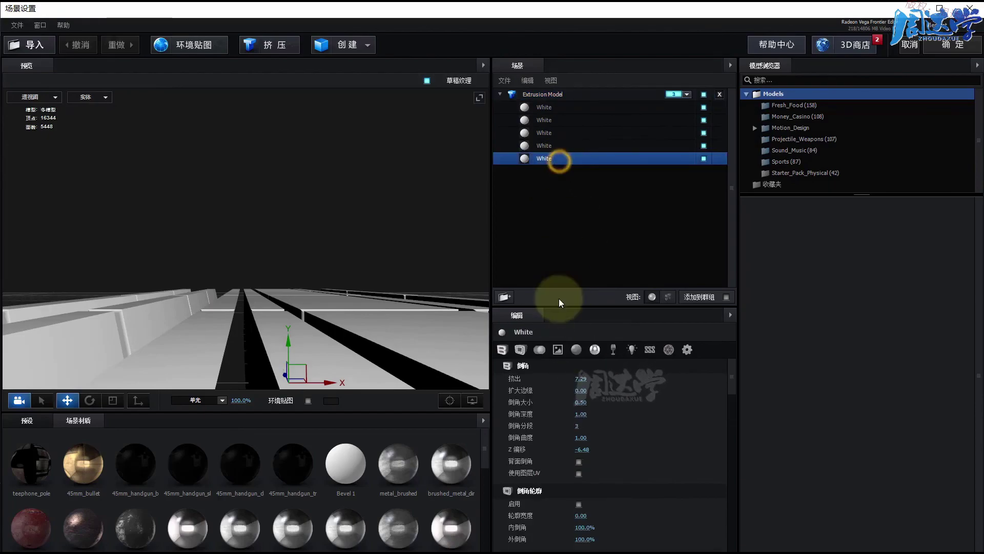
key("Return")
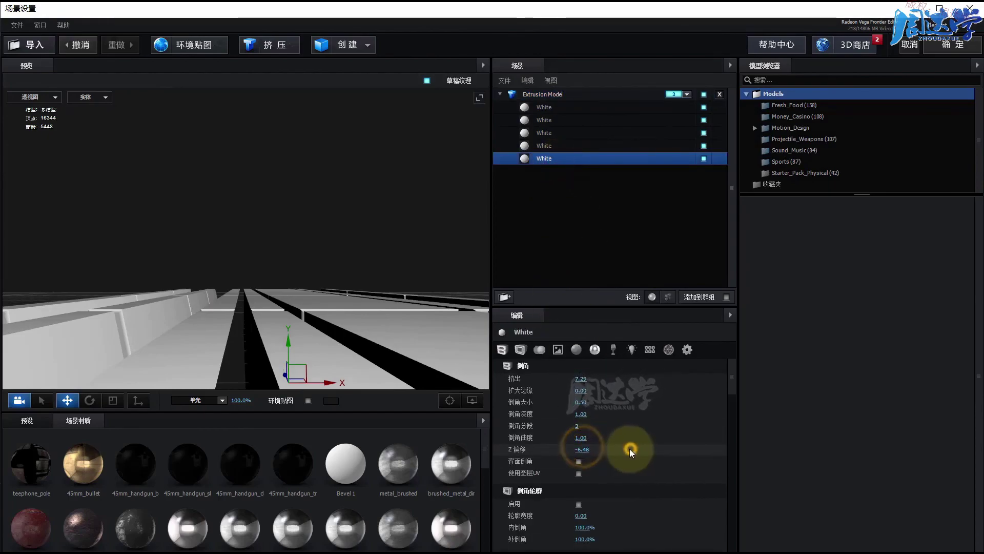